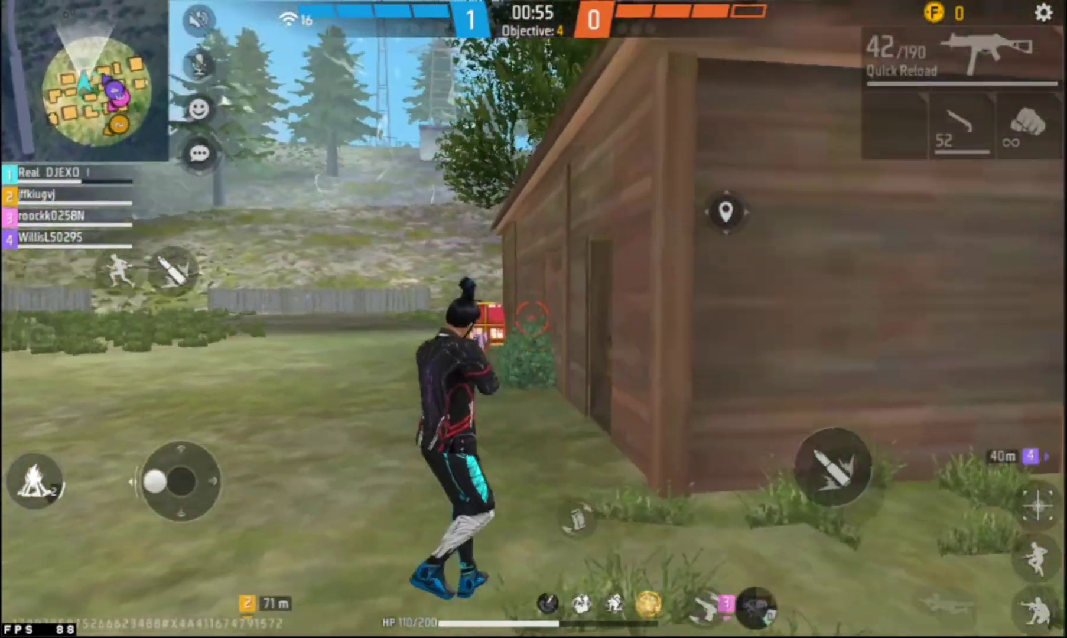
# Move the character out of the wooden house onto the grass and shoot down the enemy across the field.
pyautogui.press('a')
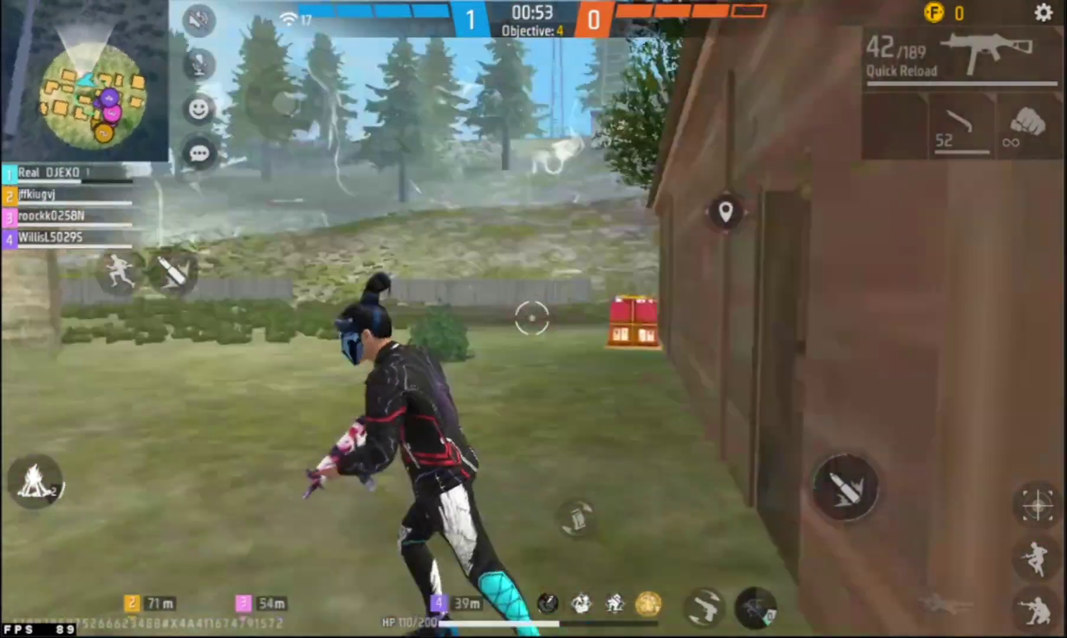
pyautogui.press('w')
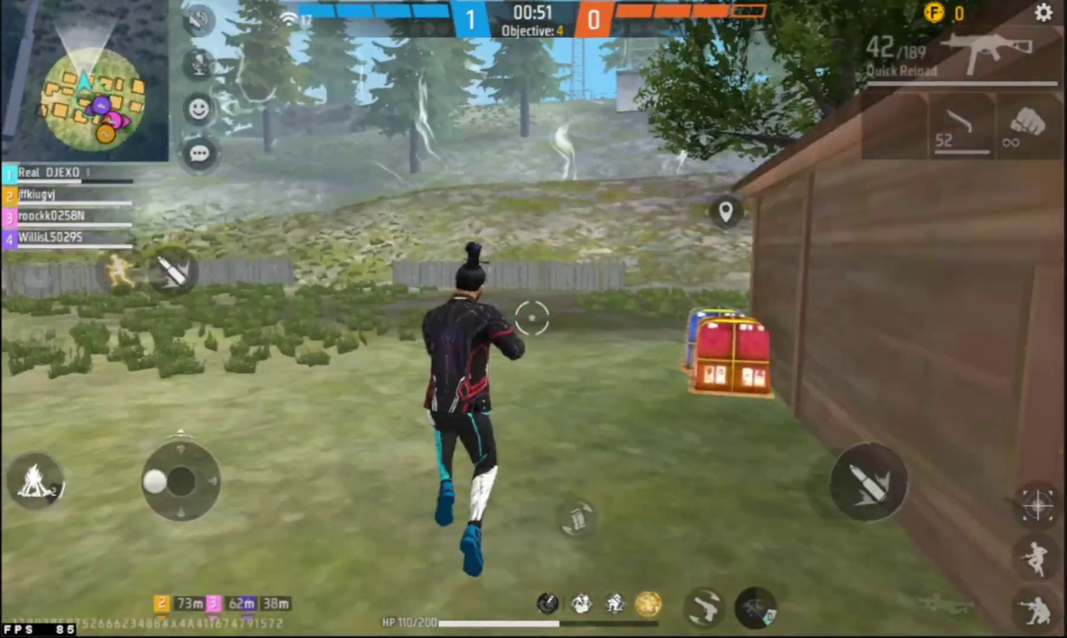
pyautogui.press('a')
pyautogui.click(534, 319)
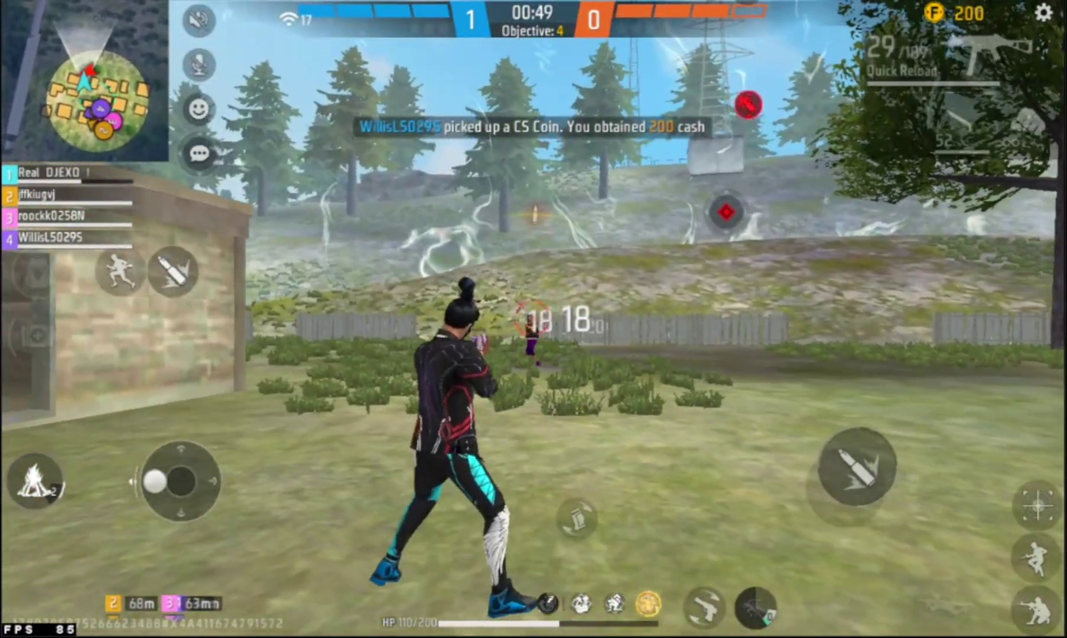
pyautogui.click(533, 319)
# Run toward the stone house, switch back to the SMG and fire bursts at the distant enemies.
pyautogui.press('w')
pyautogui.press('3')
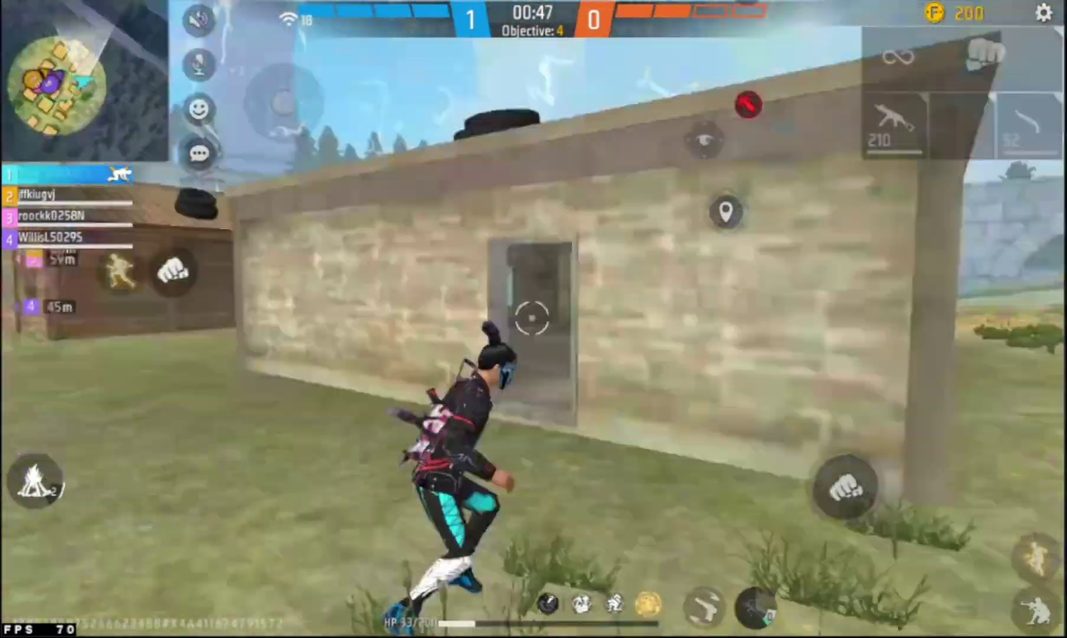
pyautogui.press('w')
pyautogui.press('1')
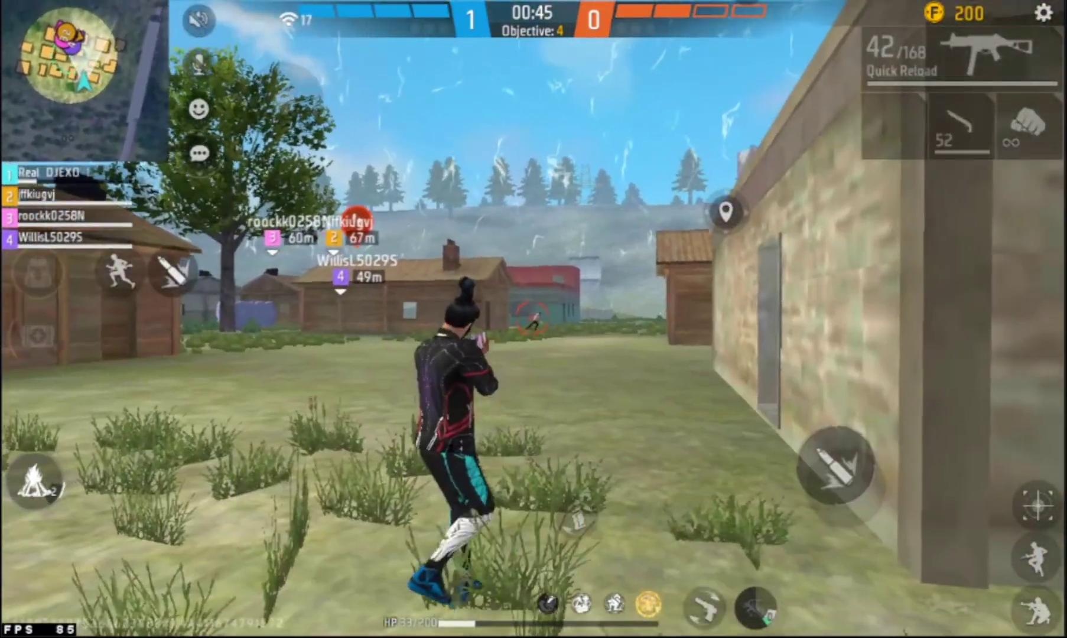
pyautogui.click(533, 319)
pyautogui.click(533, 319)
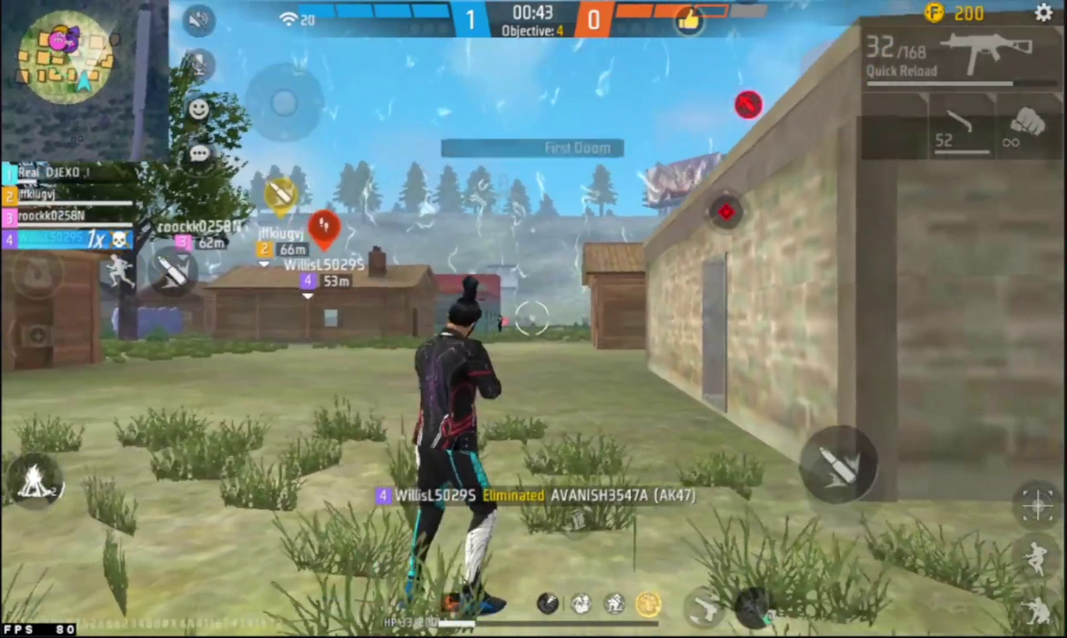
pyautogui.click(533, 319)
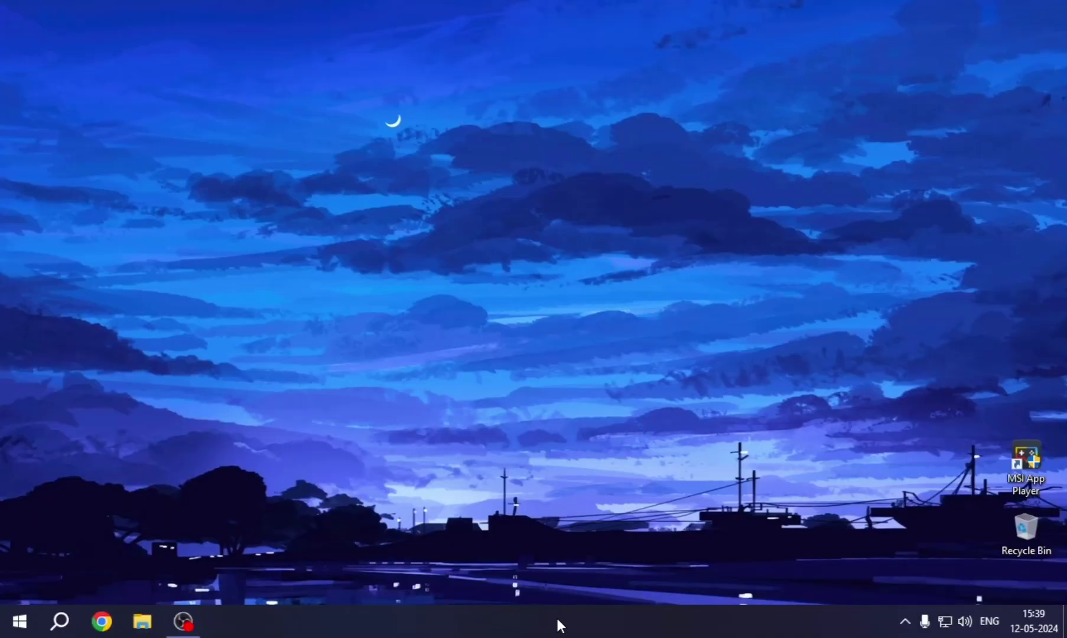
pyautogui.rightClick(557, 618)
pyautogui.click(600, 536)
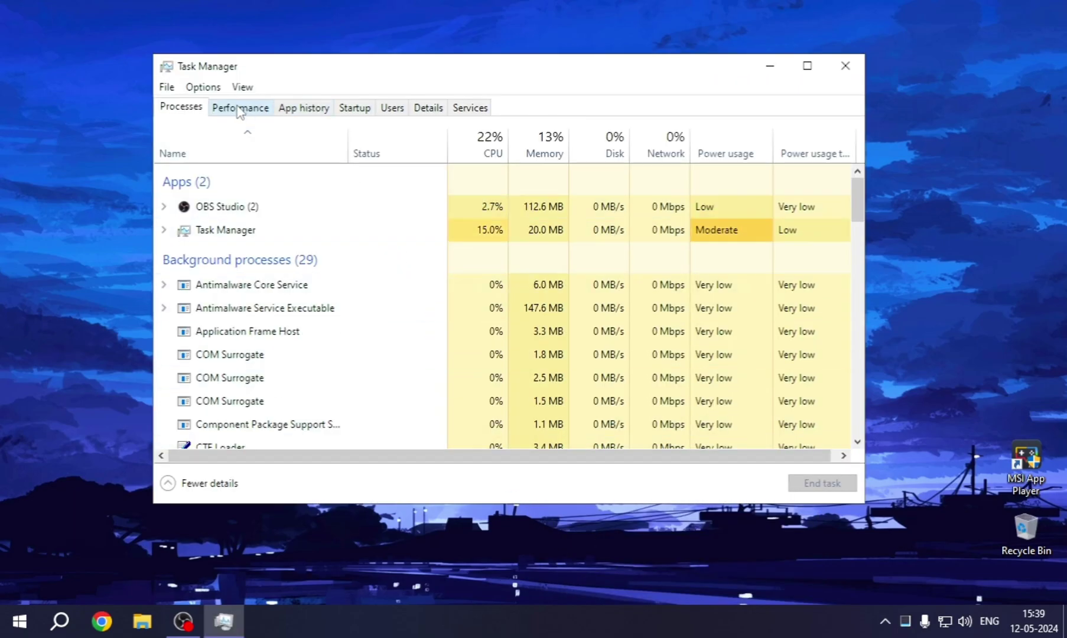
pyautogui.click(239, 110)
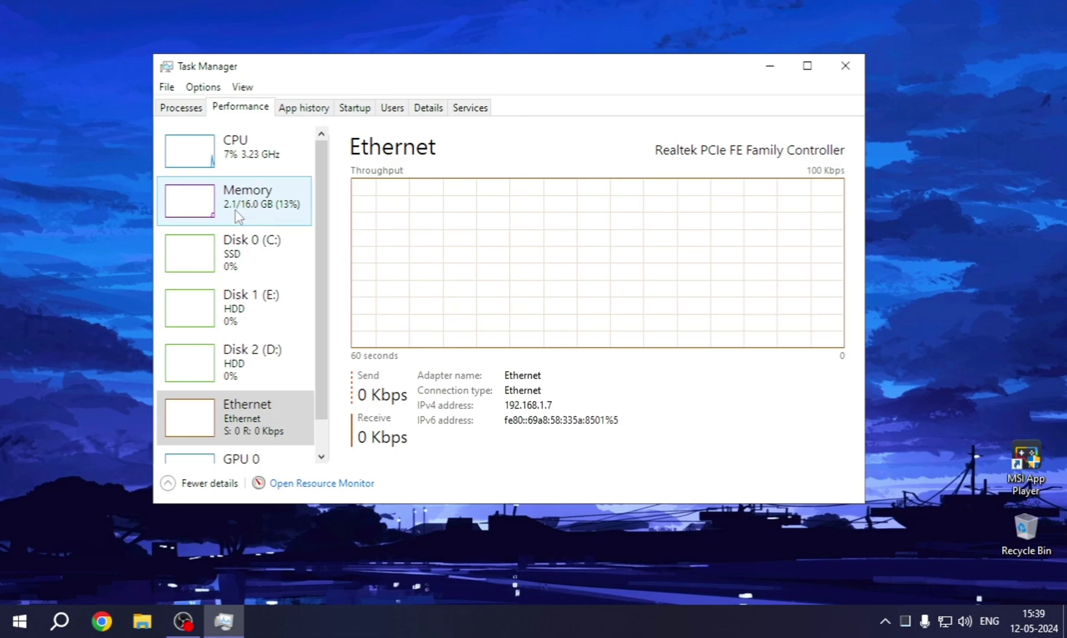
pyautogui.moveTo(316, 343); pyautogui.dragTo(316, 382)
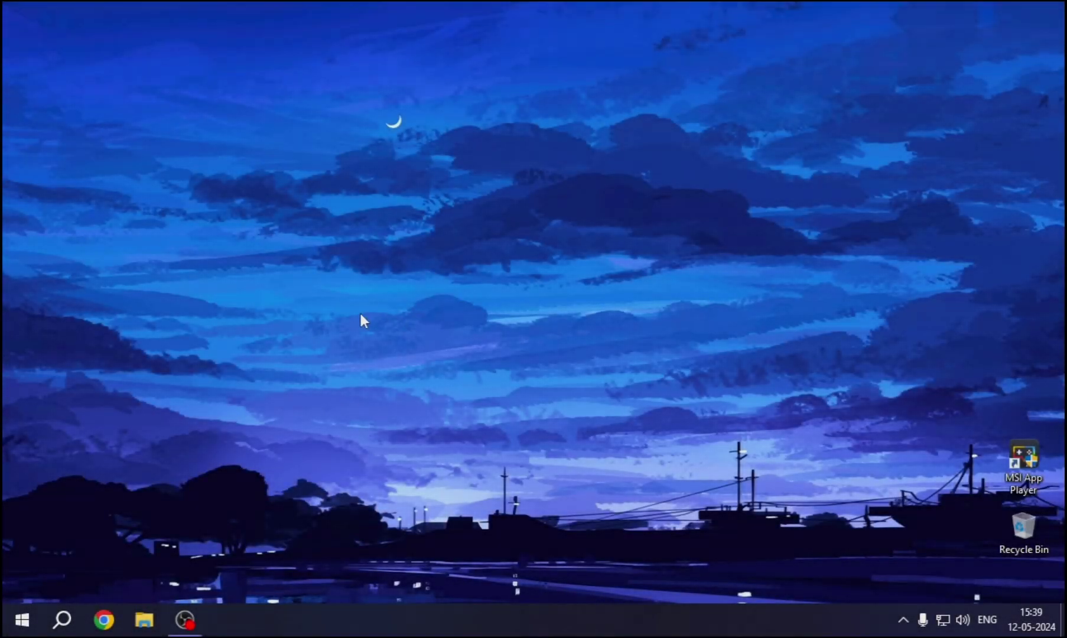
# Search 'restore' in Start to open Create a restore point, and centre the System Properties window.
pyautogui.click(13, 625)
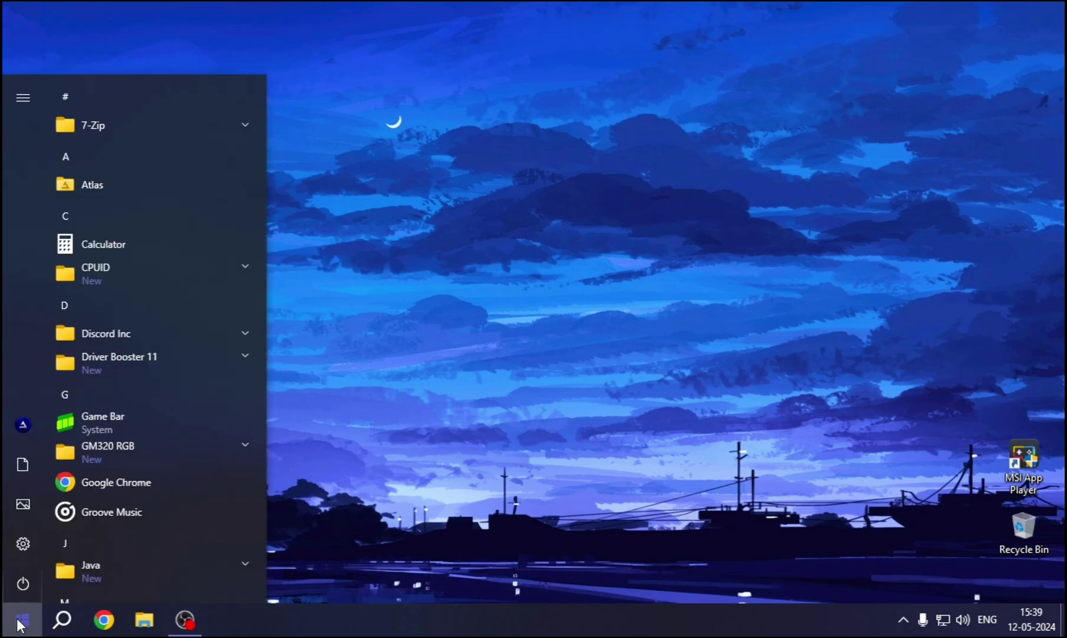
pyautogui.write('rest')
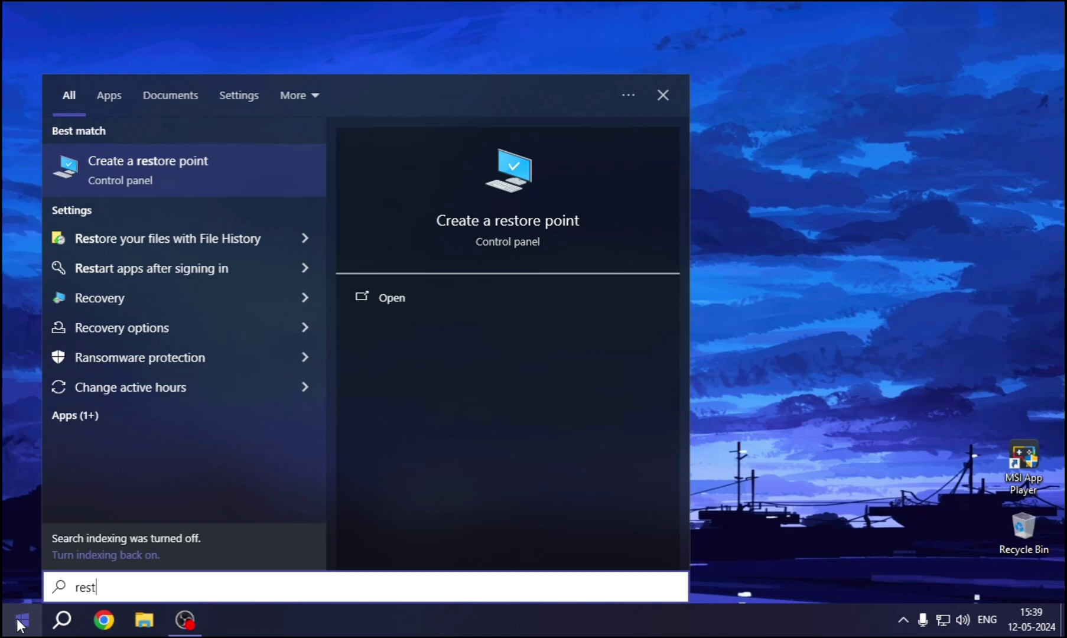
pyautogui.write('o')
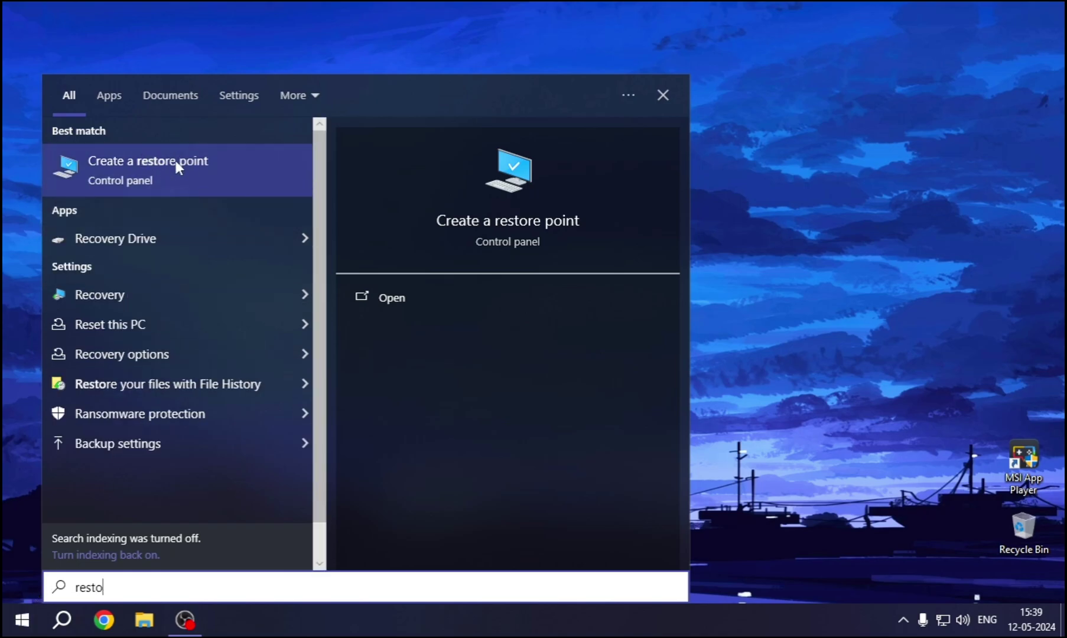
pyautogui.click(166, 167)
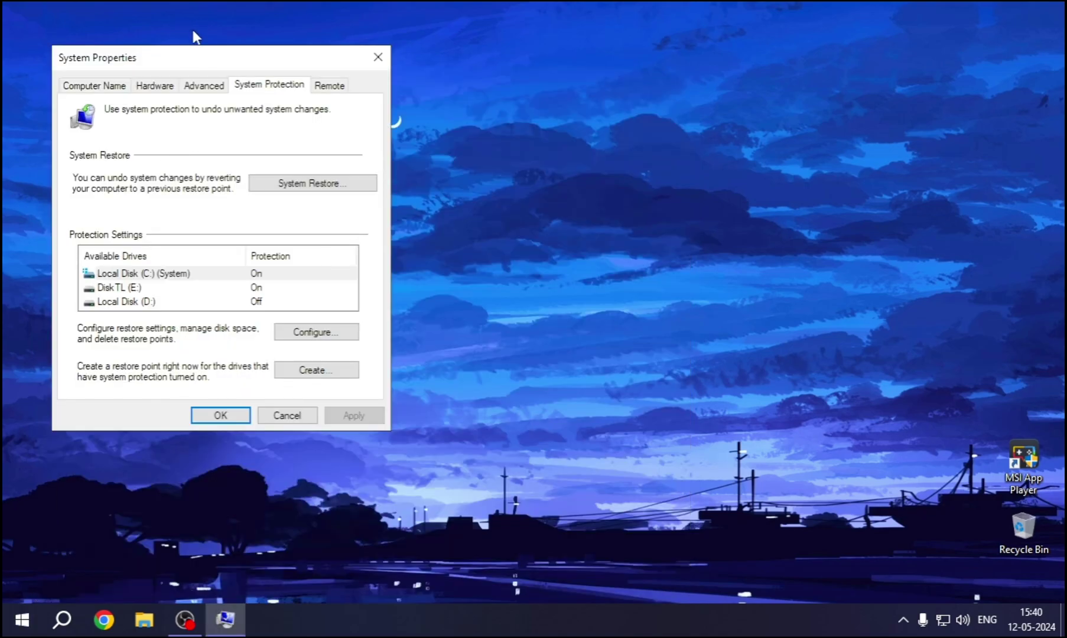
pyautogui.moveTo(186, 57); pyautogui.dragTo(476, 76)
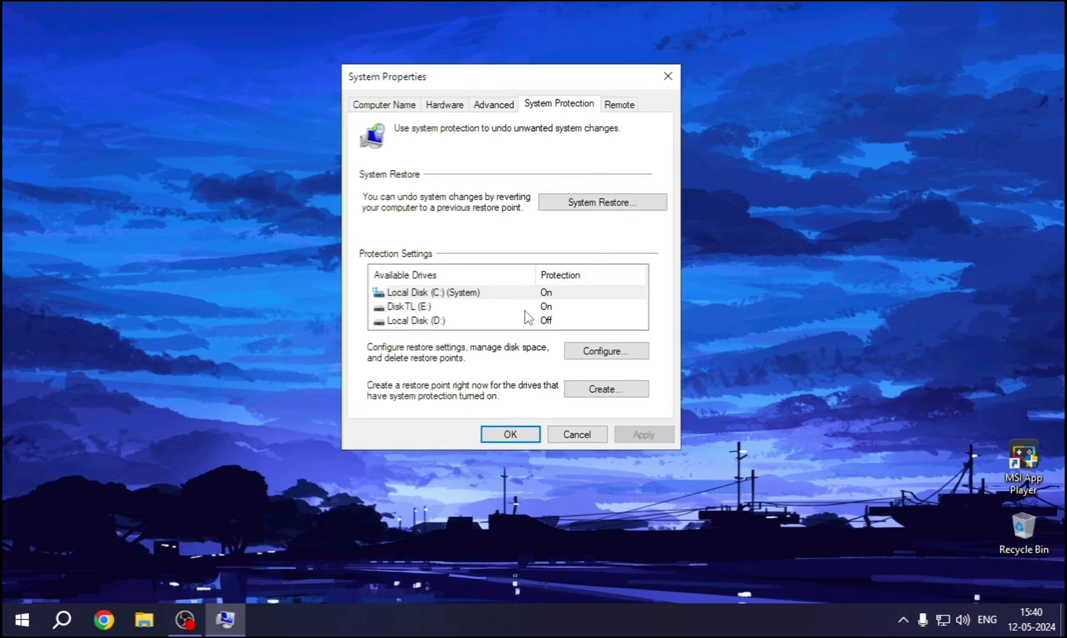
# Open and close the protection Configure dialog for the DiskTL (E:) drive.
pyautogui.click(408, 307)
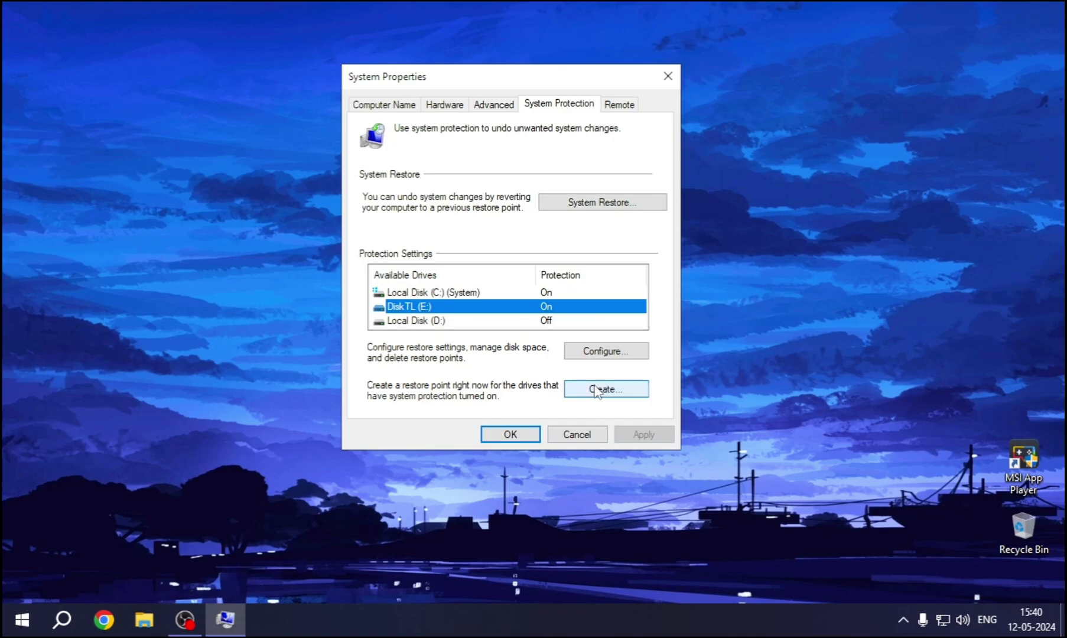
pyautogui.click(603, 350)
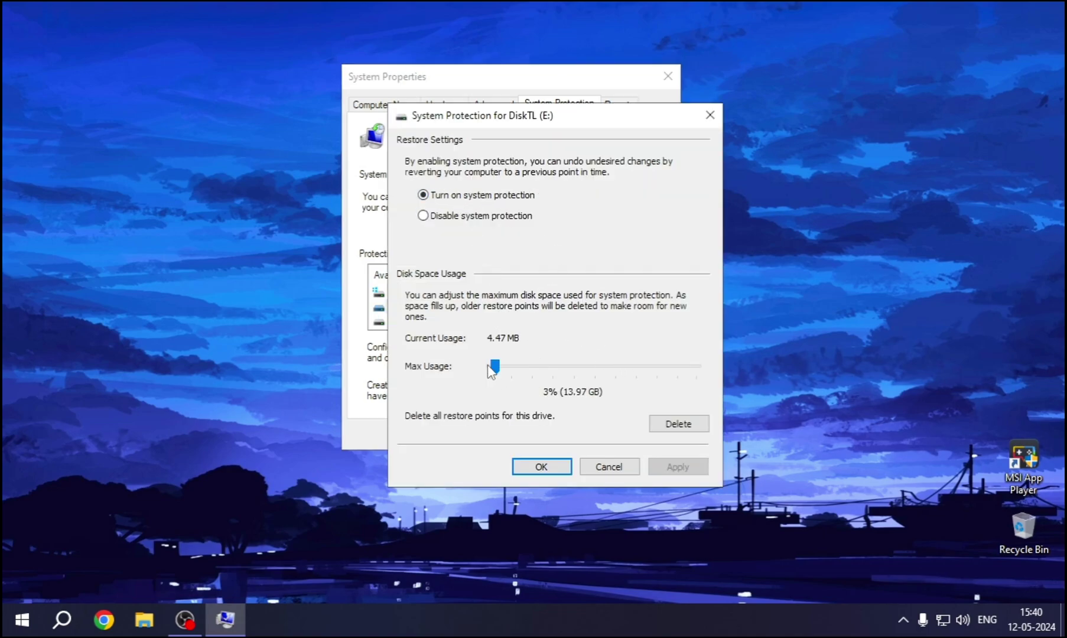
pyautogui.click(553, 466)
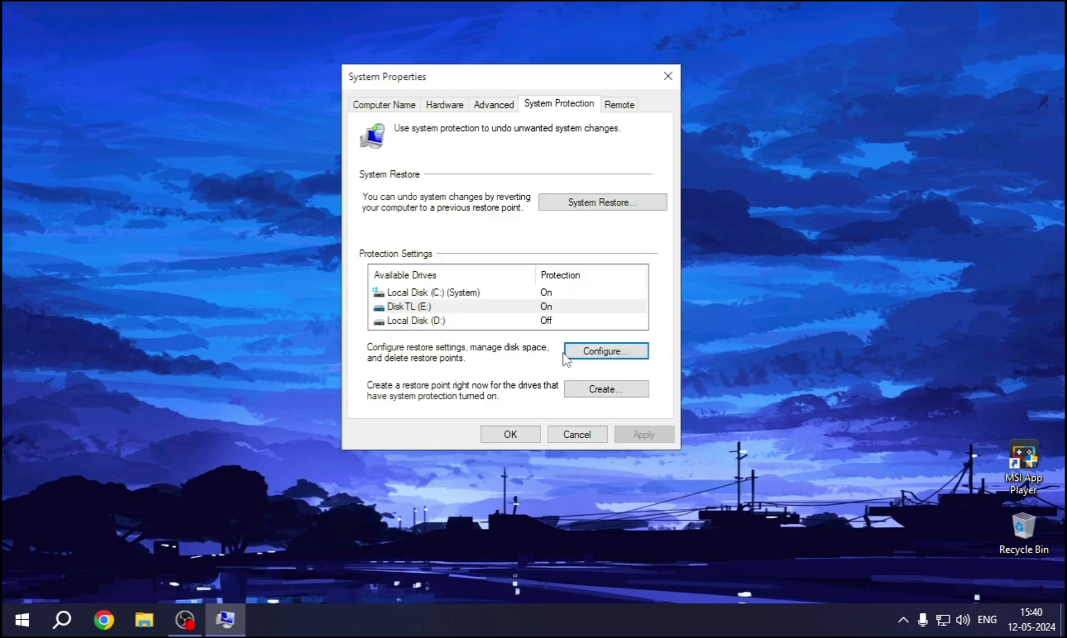
pyautogui.click(538, 311)
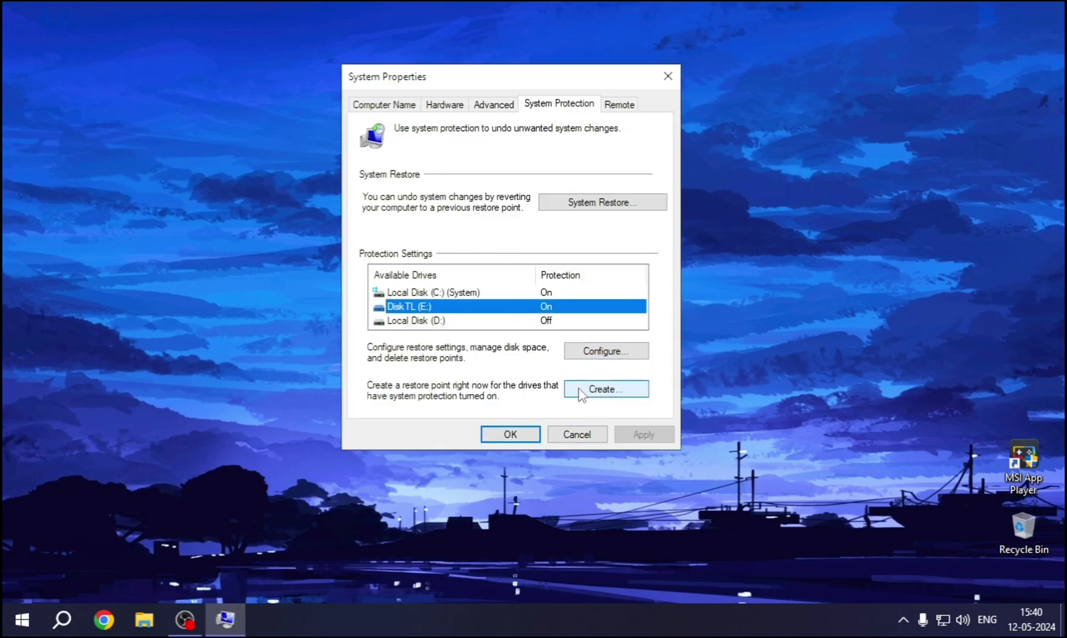
# Start a restore point described 'sdrgdgzdfg', then cancel it.
pyautogui.click(604, 390)
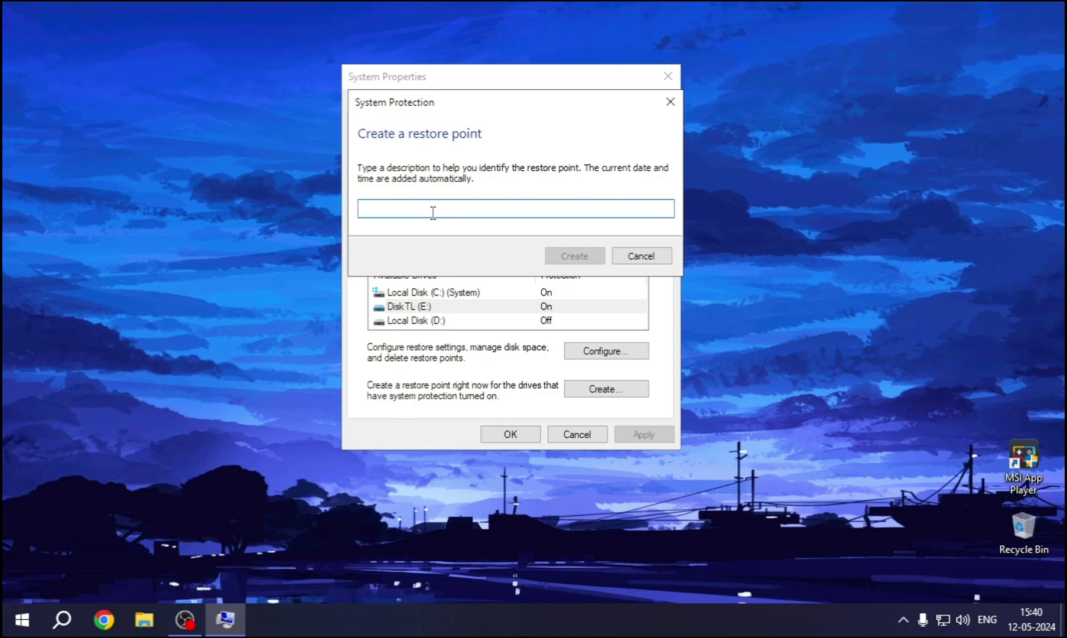
pyautogui.write('sdrgdgzdfg')
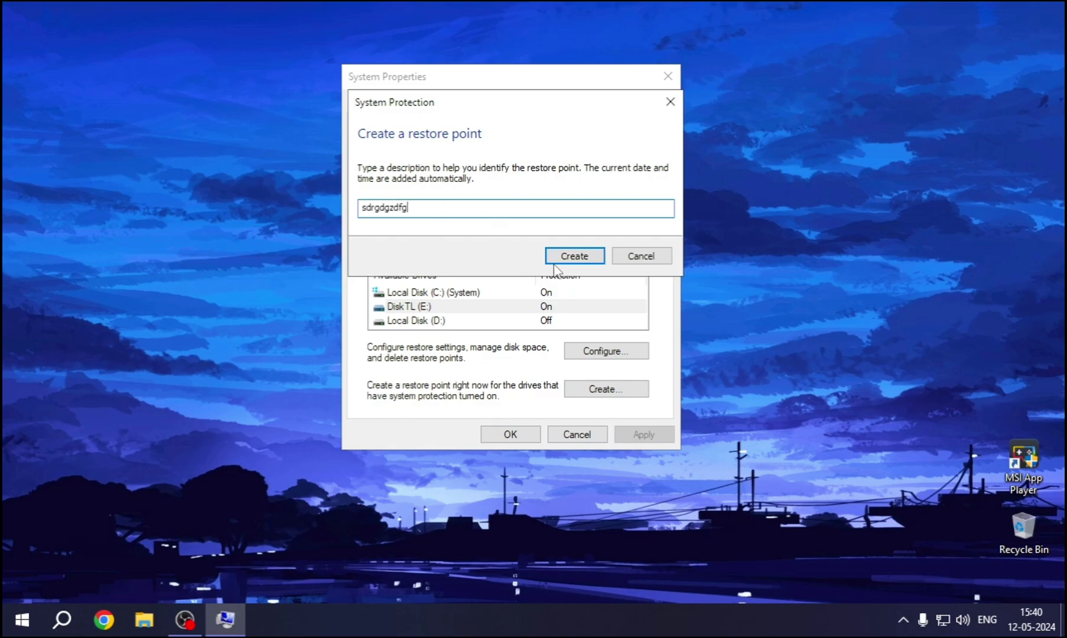
pyautogui.doubleClick(417, 212)
pyautogui.click(641, 256)
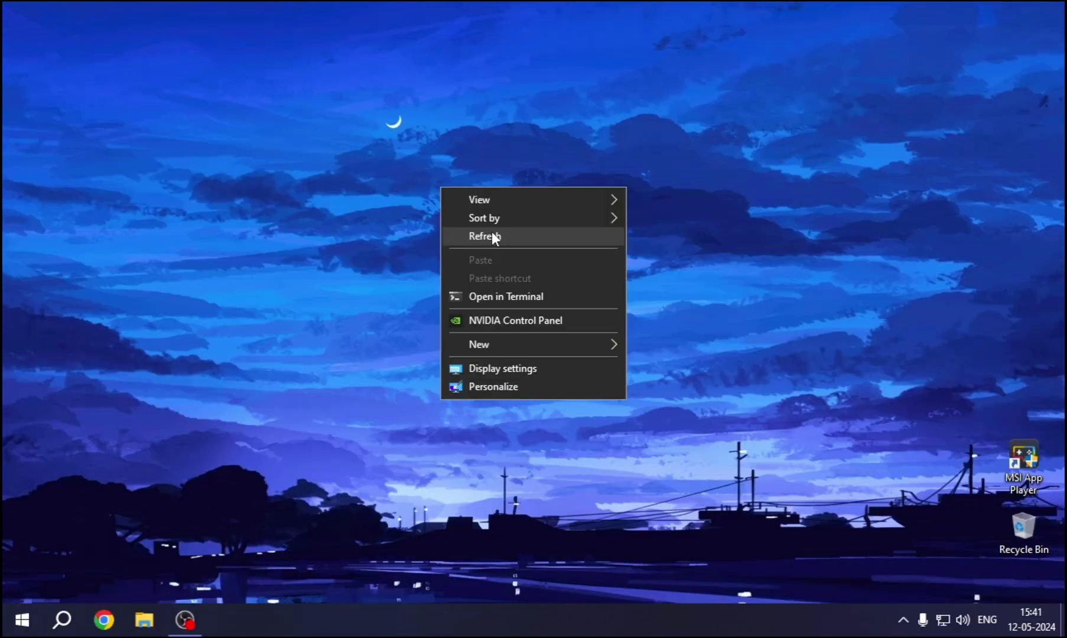
# Launch Registry Editor as administrator and approve the UAC prompt.
pyautogui.click(491, 234)
pyautogui.click(5, 626)
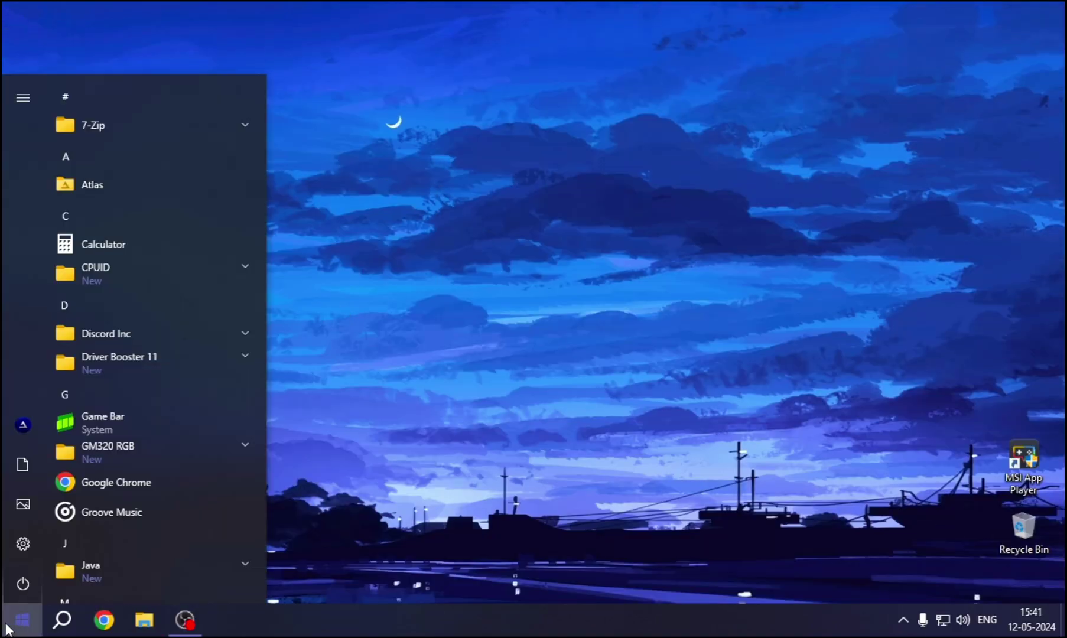
pyautogui.write('reg')
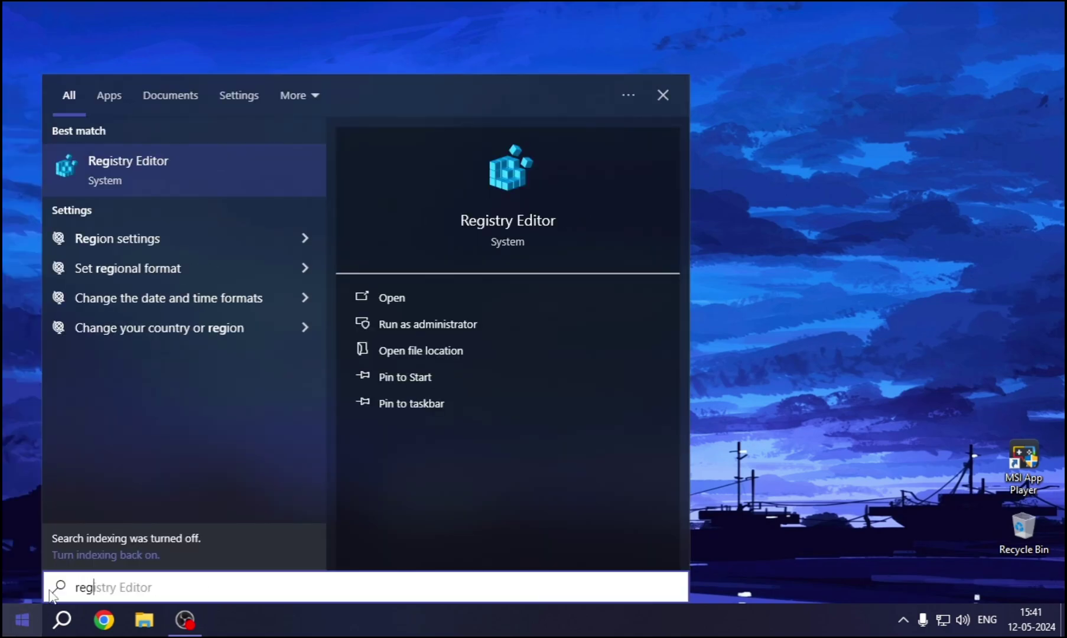
pyautogui.rightClick(187, 174)
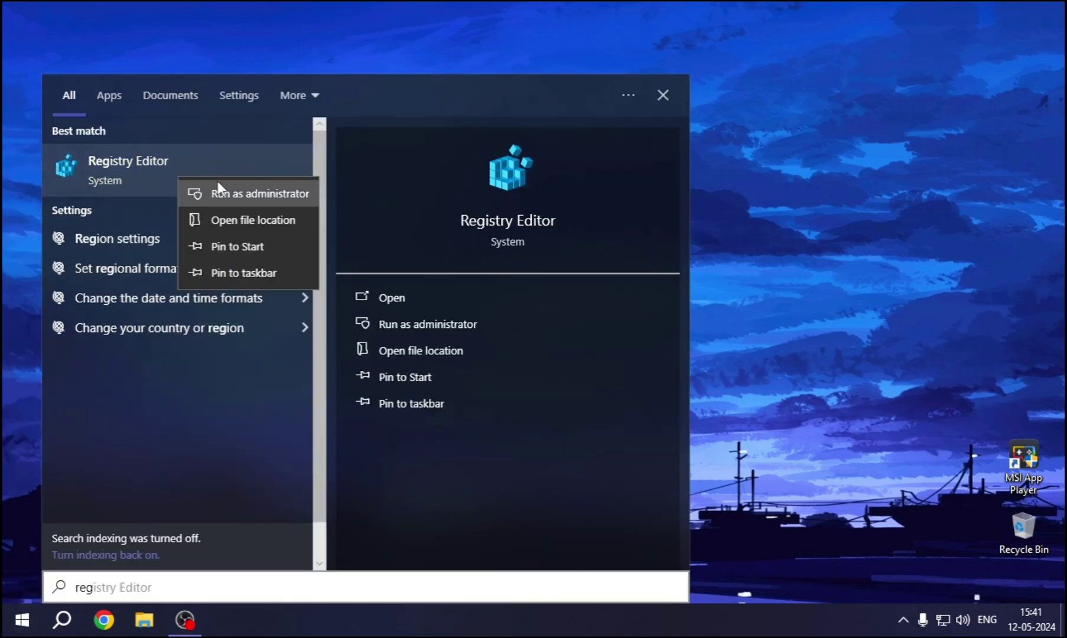
pyautogui.click(229, 193)
pyautogui.click(437, 417)
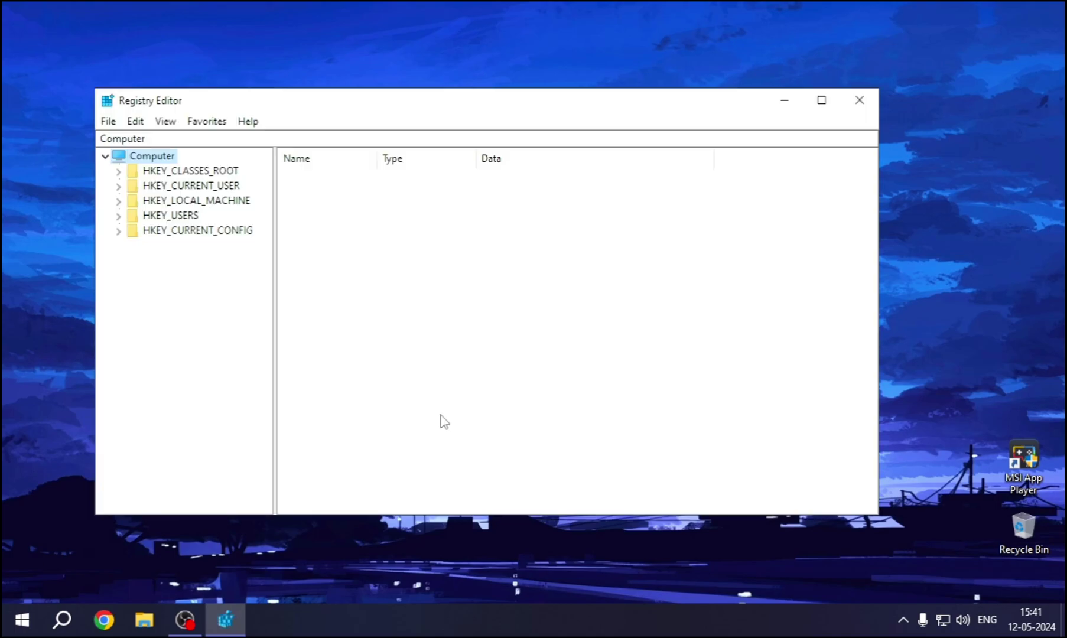
pyautogui.moveTo(314, 100); pyautogui.dragTo(407, 85)
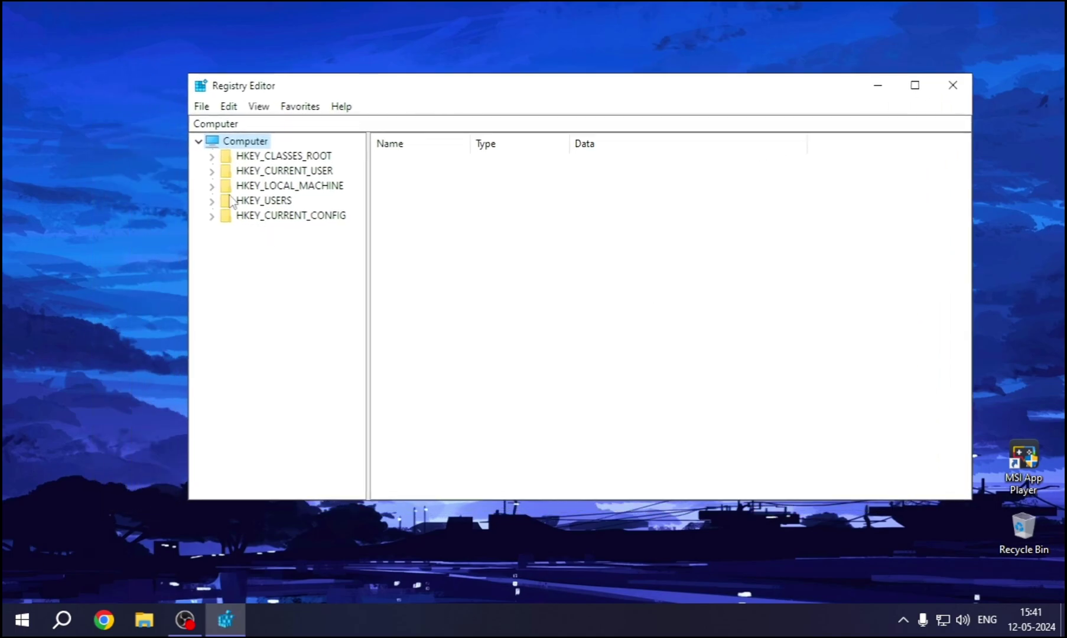
# Go to HKLM\SYSTEM\CurrentControlSet\Control\PriorityControl and open Win32PrioritySeparation, selecting its data 26.
pyautogui.click(212, 187)
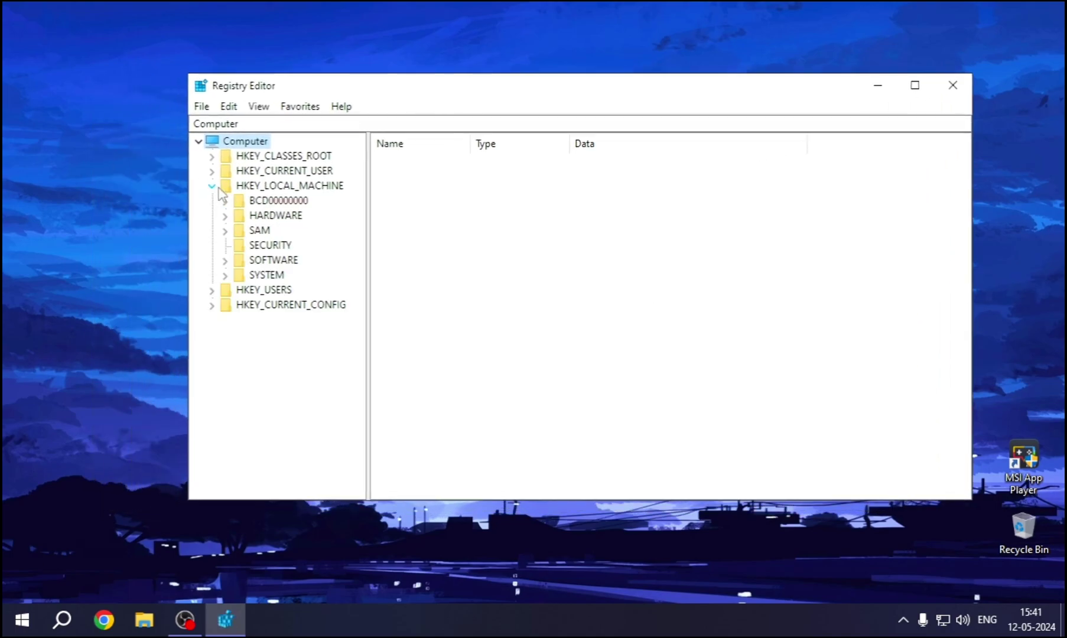
pyautogui.click(225, 276)
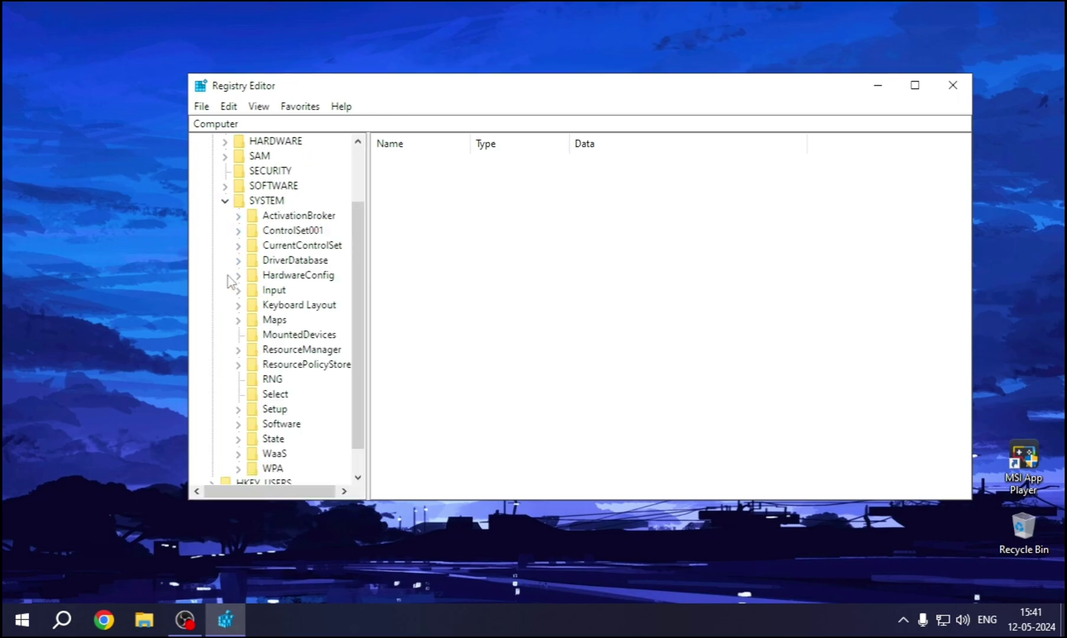
pyautogui.click(239, 247)
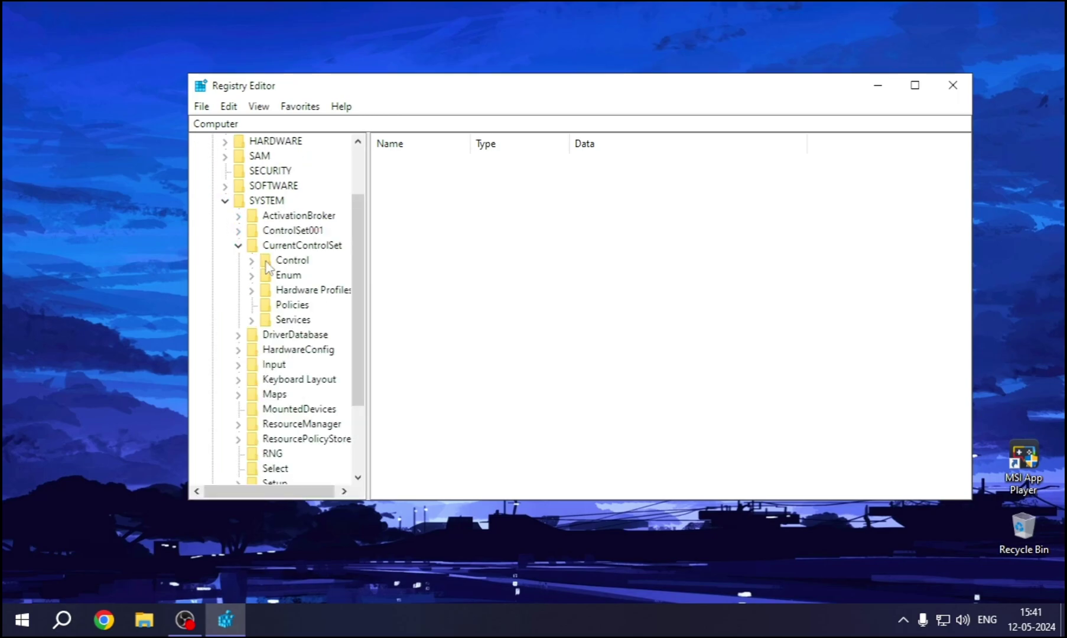
pyautogui.click(252, 261)
pyautogui.scroll(-16, 285, 317)
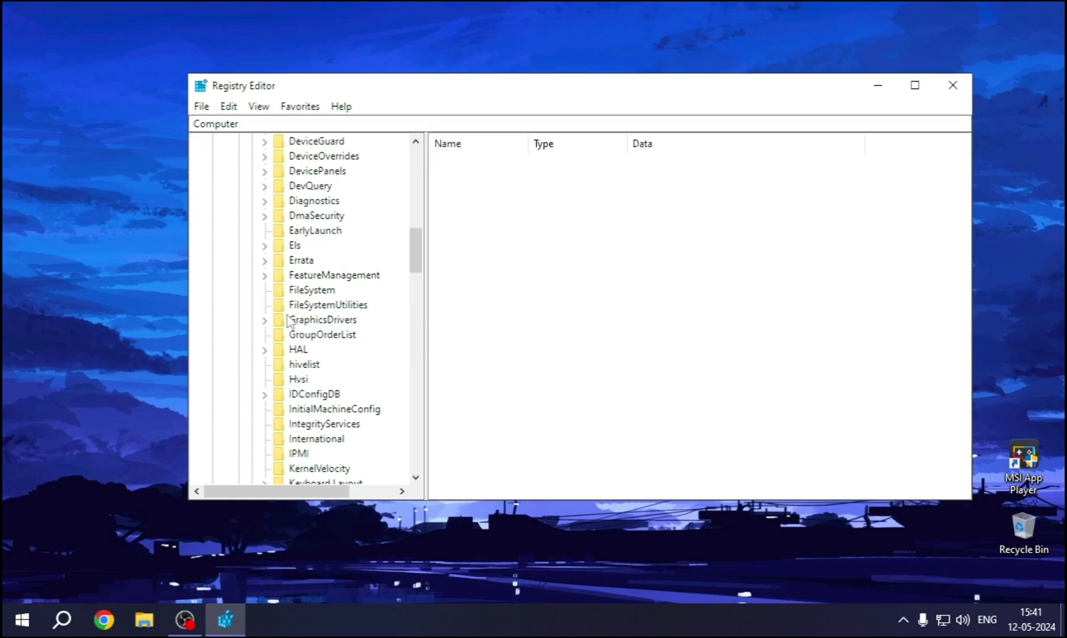
pyautogui.scroll(-4, 296, 334)
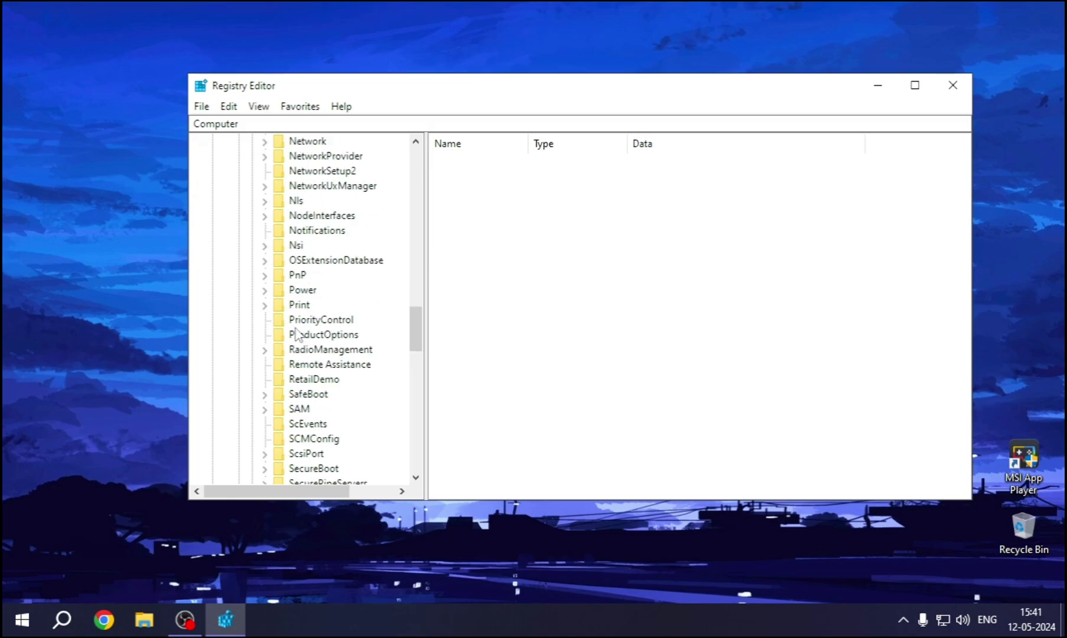
pyautogui.click(321, 320)
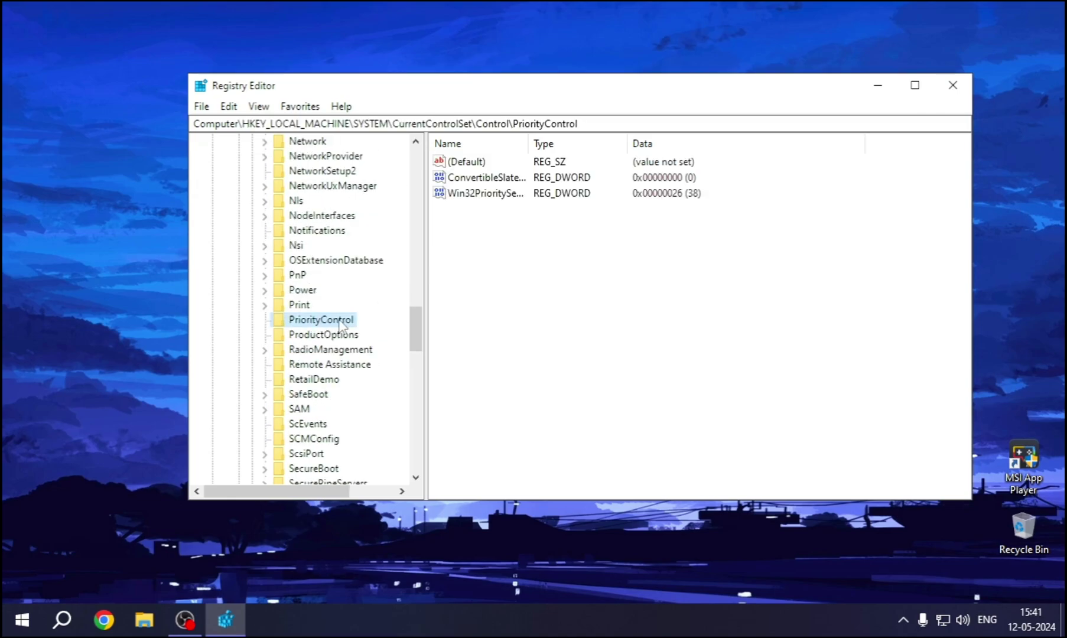
pyautogui.click(483, 194)
pyautogui.doubleClick(481, 195)
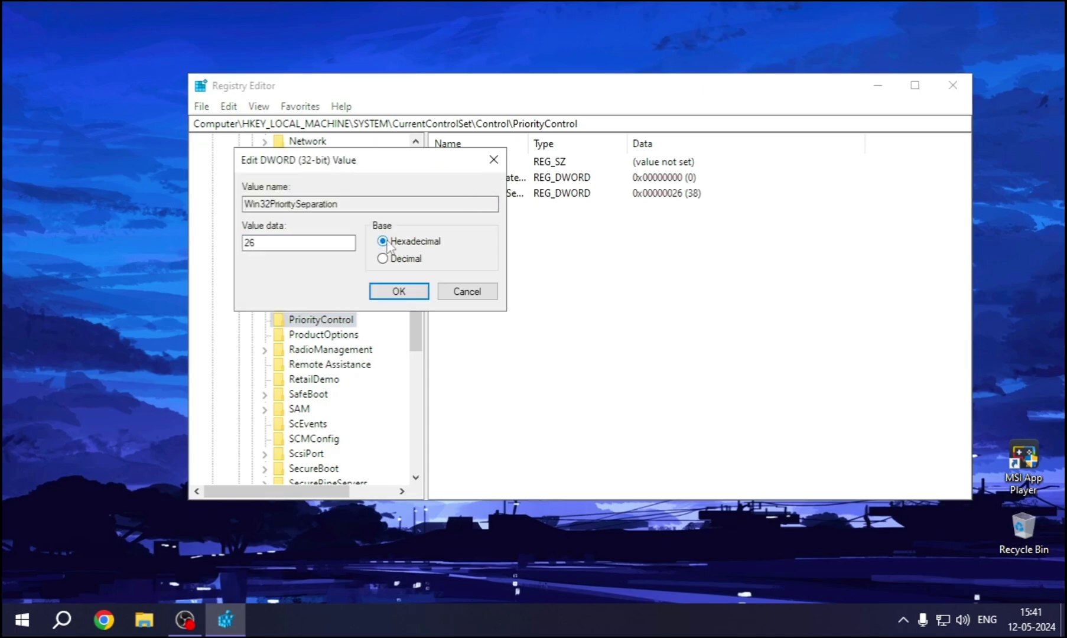
pyautogui.moveTo(297, 244); pyautogui.dragTo(236, 244)
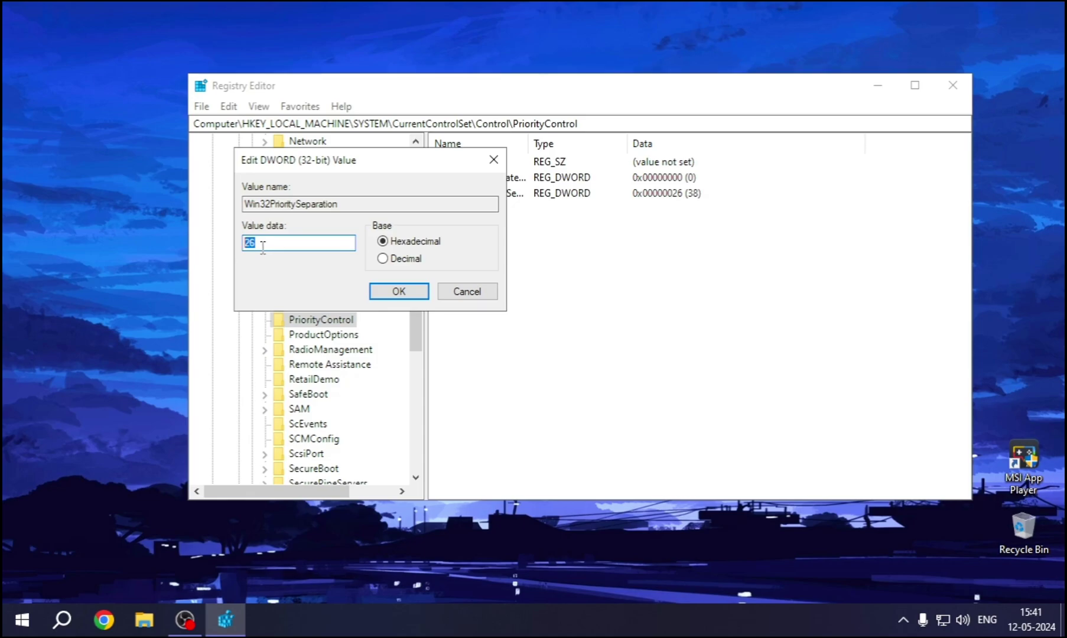
# Dismiss the Win32PrioritySeparation editor unchanged and re-expand HKLM\SYSTEM\CurrentControlSet\Control.
pyautogui.press('Escape')
pyautogui.scroll(10, 307, 236)
pyautogui.click(307, 256)
pyautogui.doubleClick(269, 201)
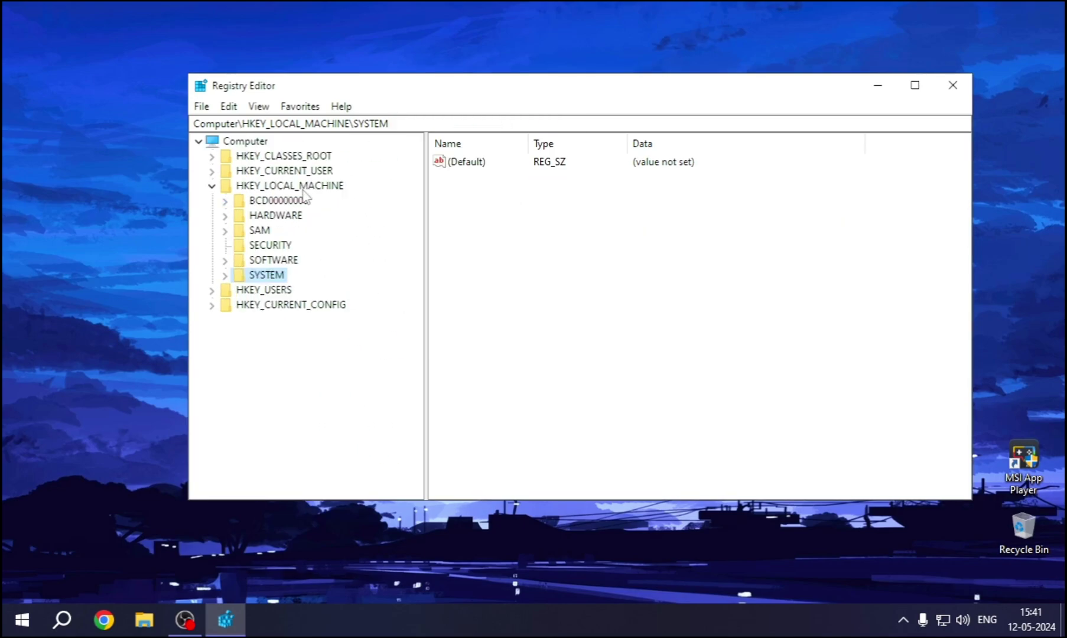
pyautogui.click(303, 187)
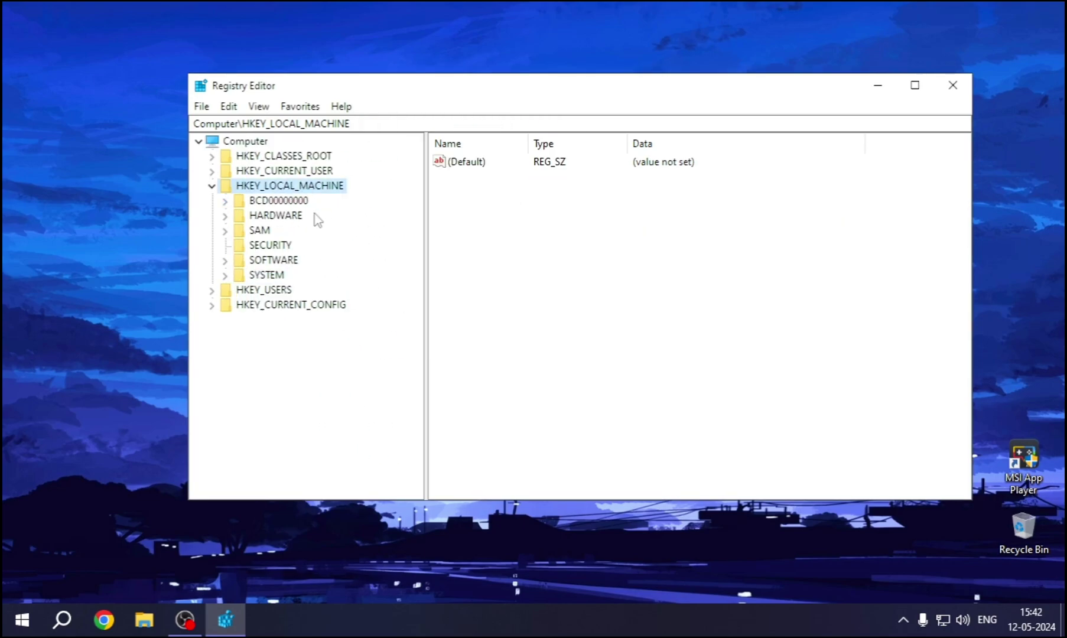
pyautogui.click(226, 275)
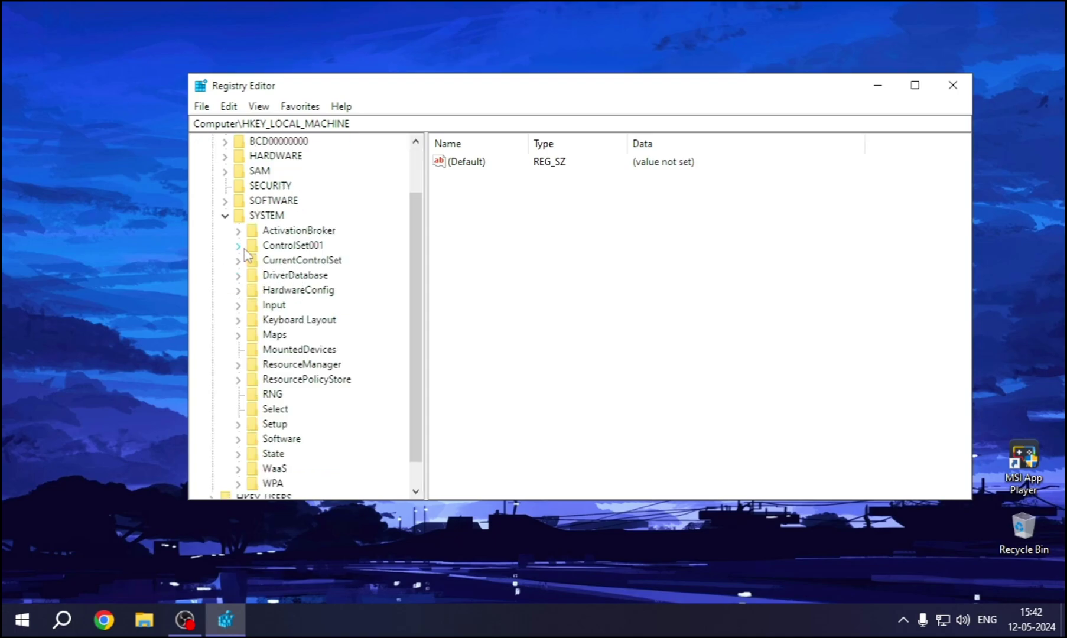
pyautogui.click(238, 261)
pyautogui.click(292, 276)
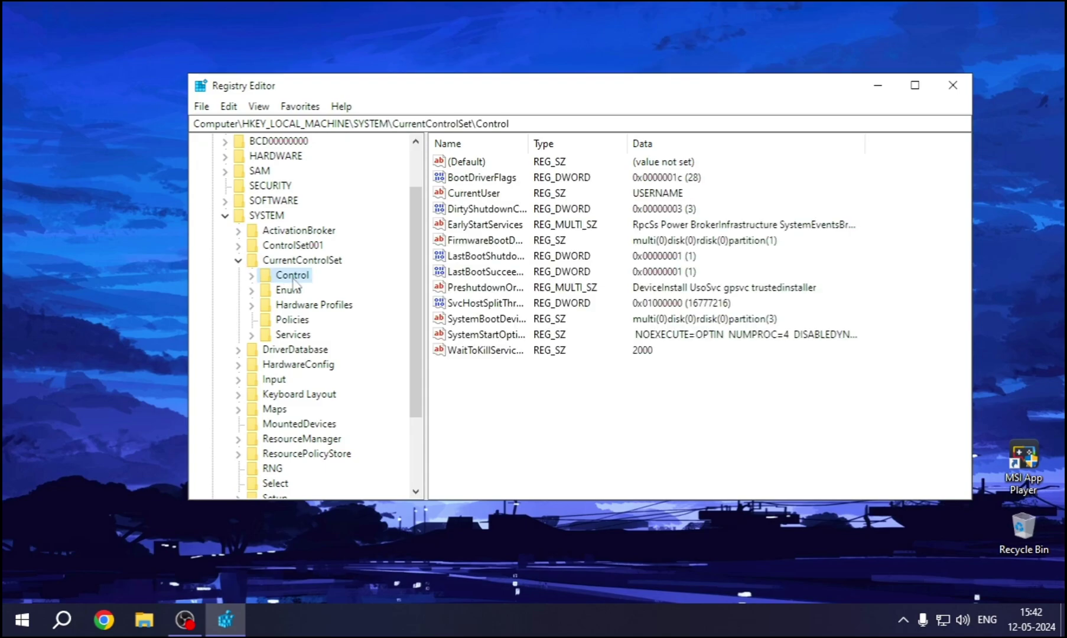
pyautogui.click(252, 275)
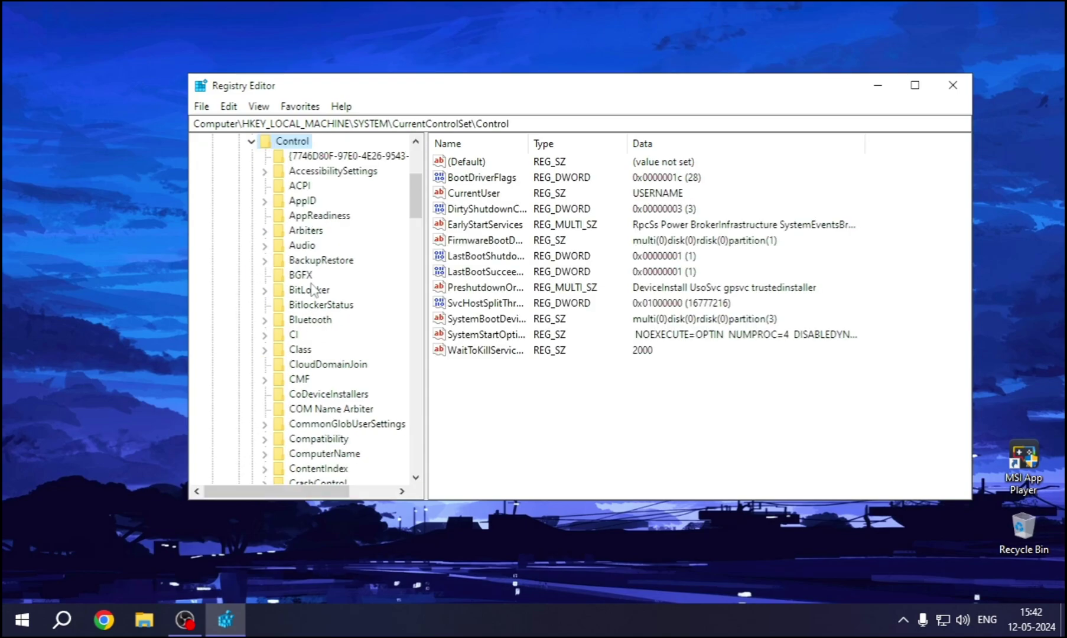
# Open Session Manager\Memory Management and bring up LargeSystemCache for editing.
pyautogui.scroll(-9, 335, 322)
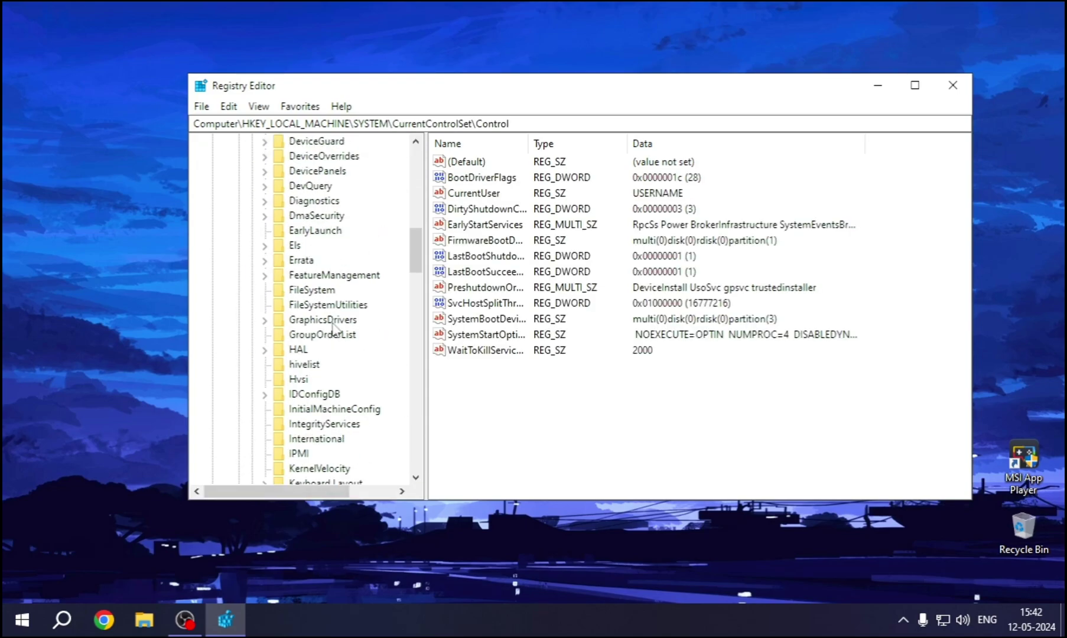
pyautogui.scroll(-13, 333, 326)
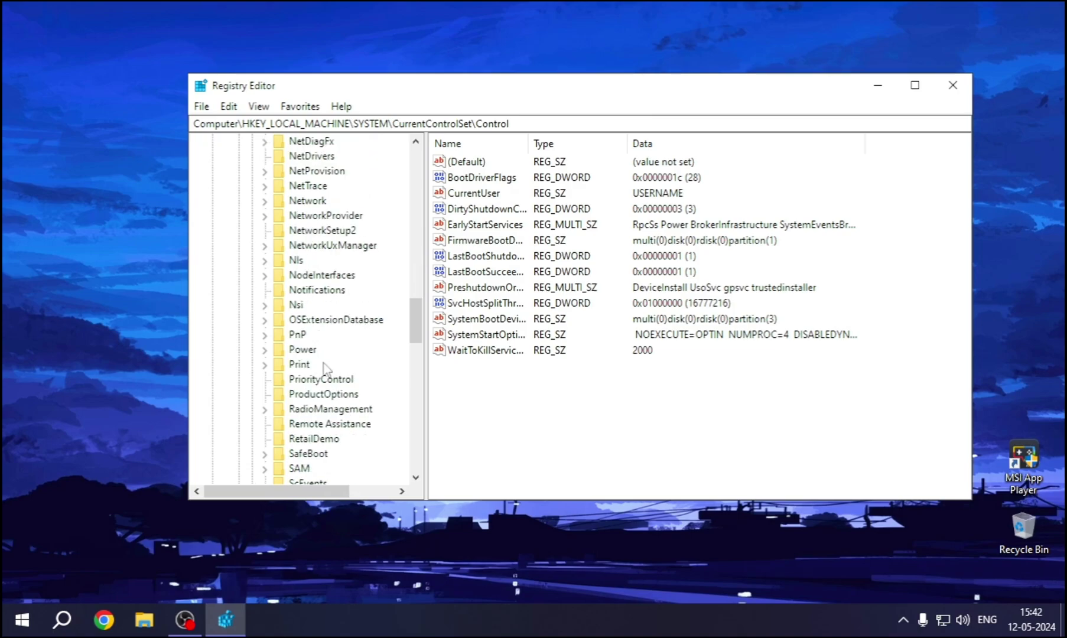
pyautogui.scroll(-5, 325, 370)
pyautogui.scroll(-1, 326, 372)
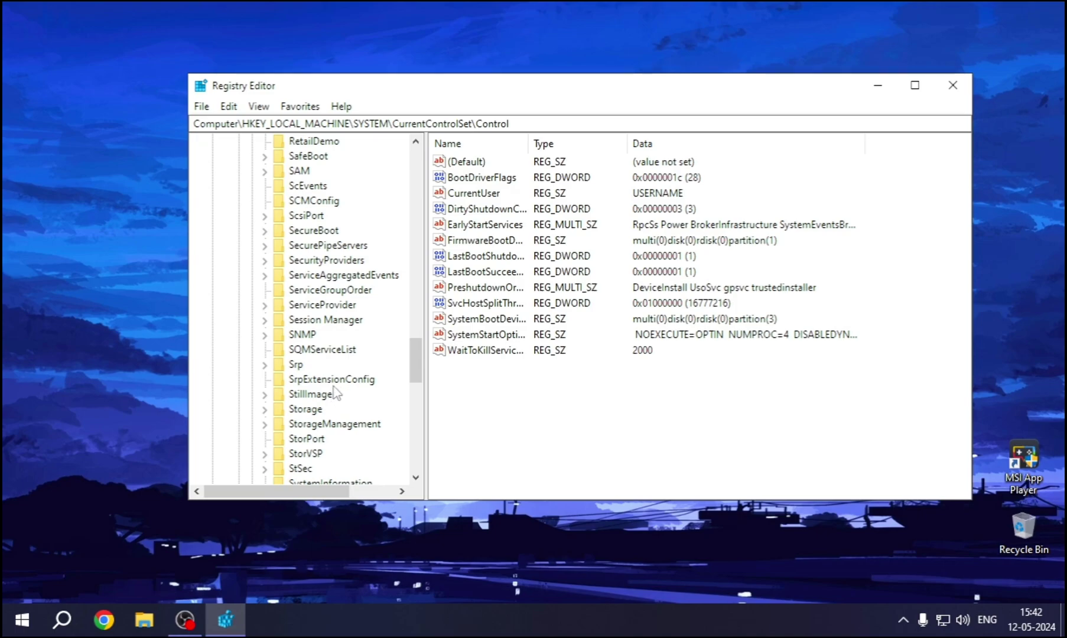
pyautogui.click(266, 320)
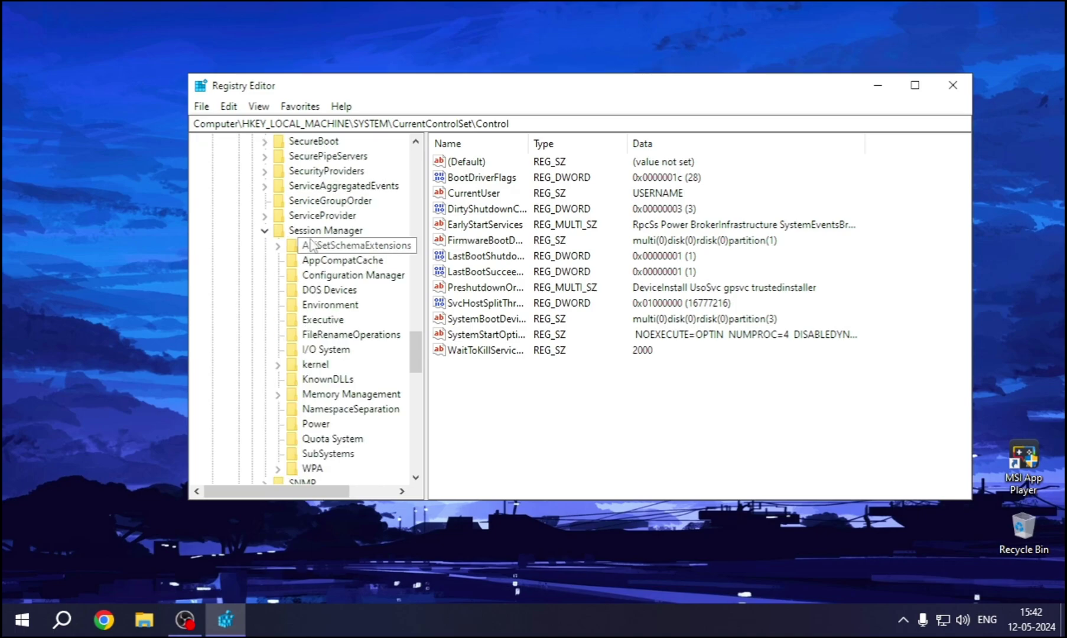
pyautogui.click(325, 230)
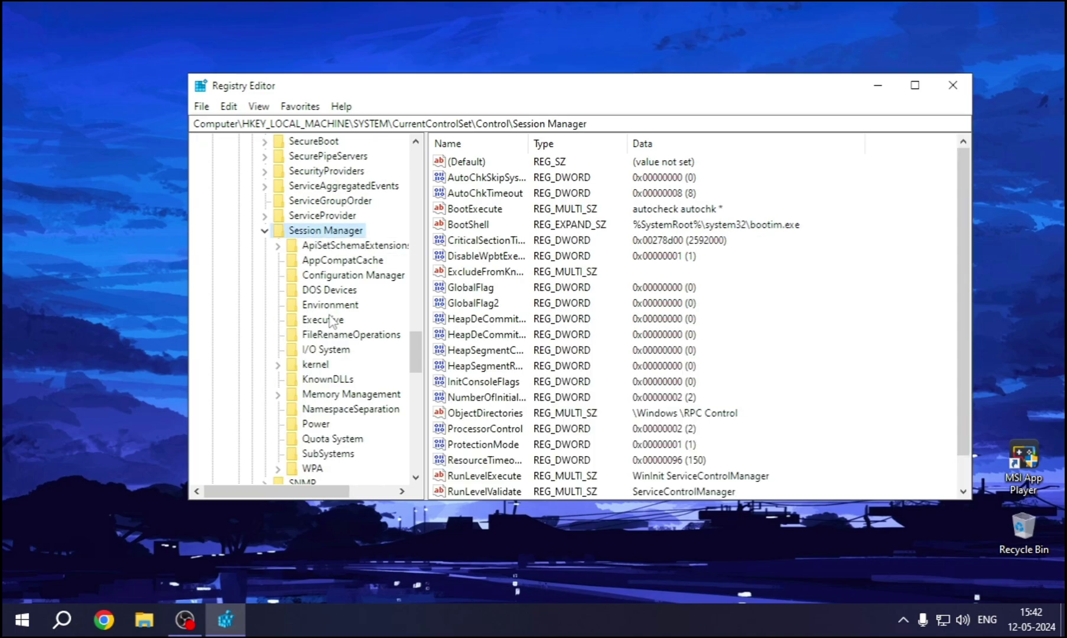
pyautogui.click(335, 393)
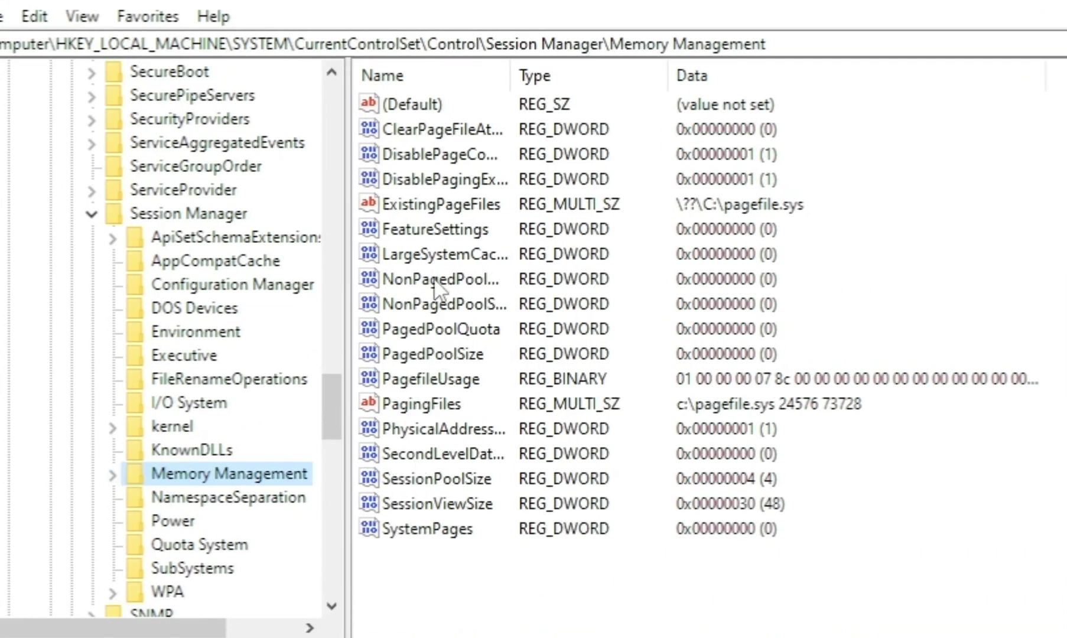
pyautogui.doubleClick(420, 260)
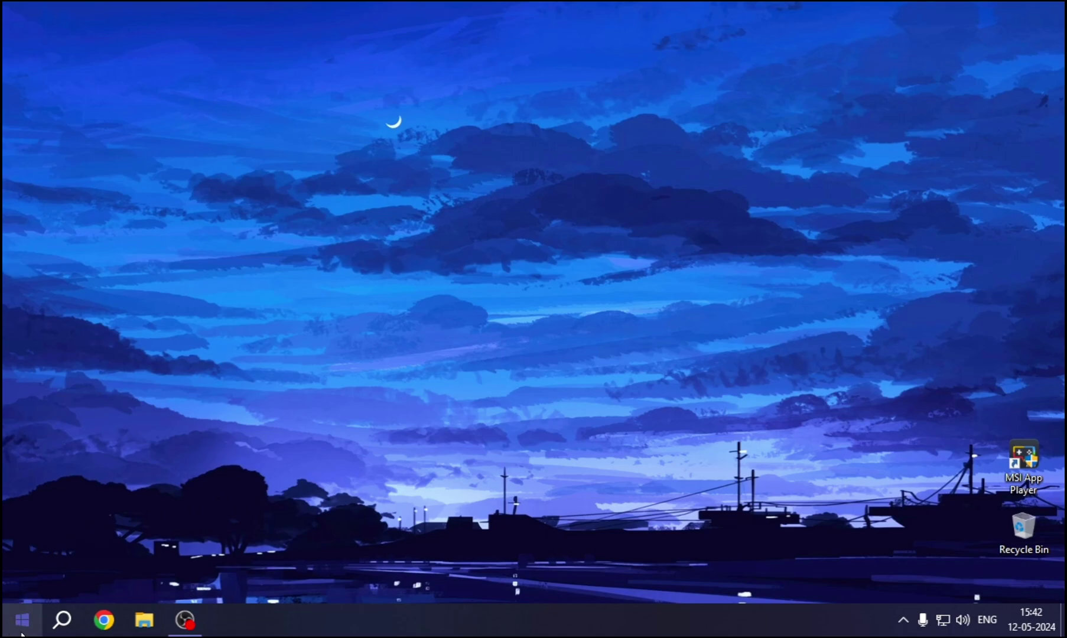
# Open %temp% from Run, select all its items and permanently delete them with Shift+Delete.
pyautogui.press('super+r')
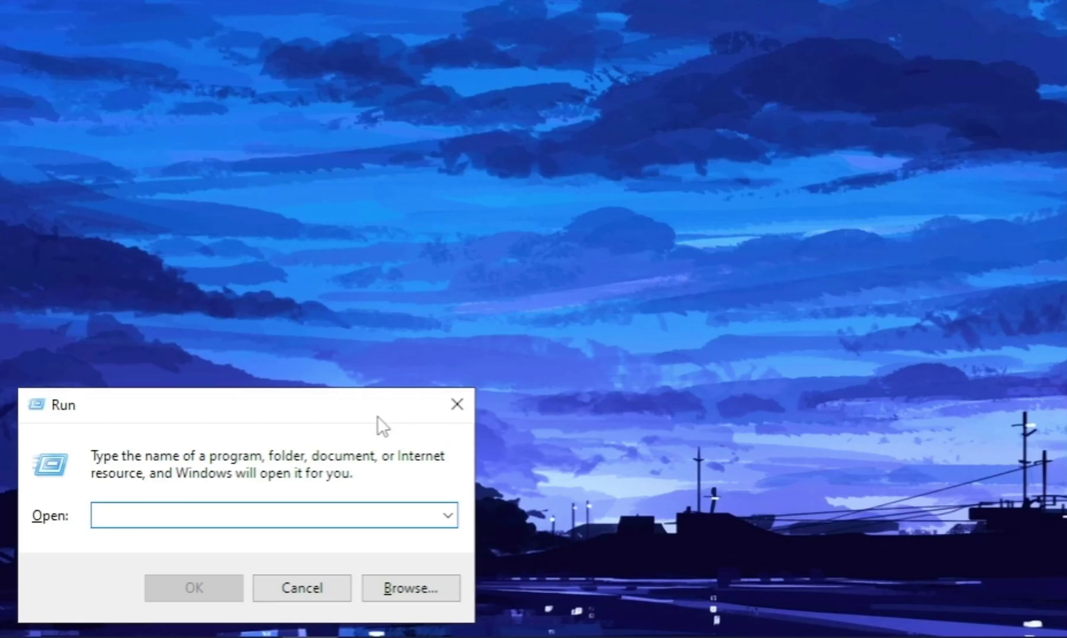
pyautogui.write('%temp')
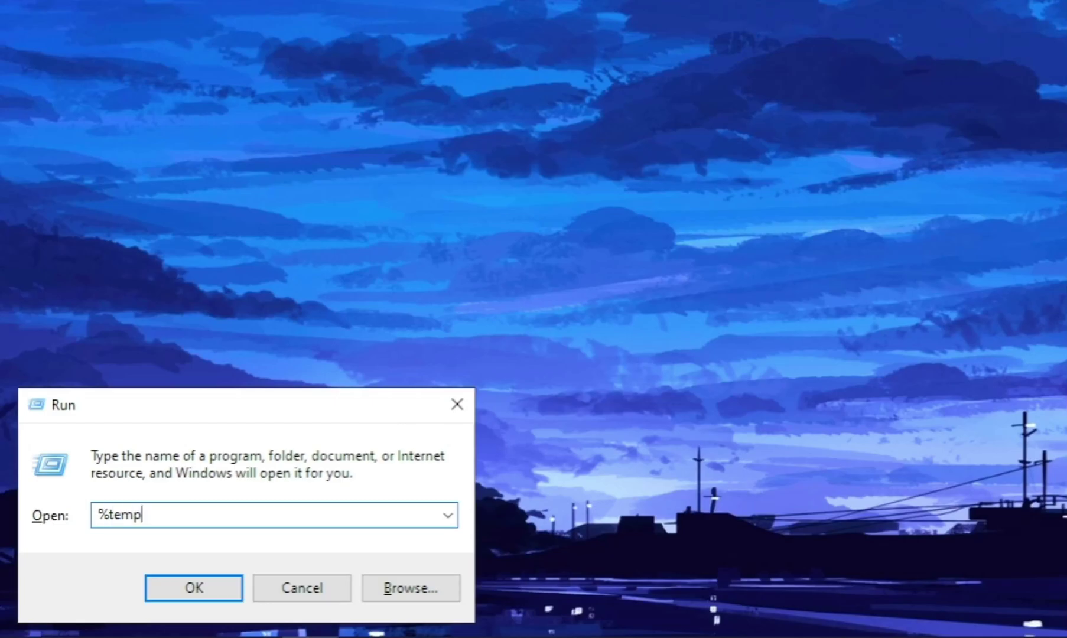
pyautogui.write('%')
pyautogui.press('Return')
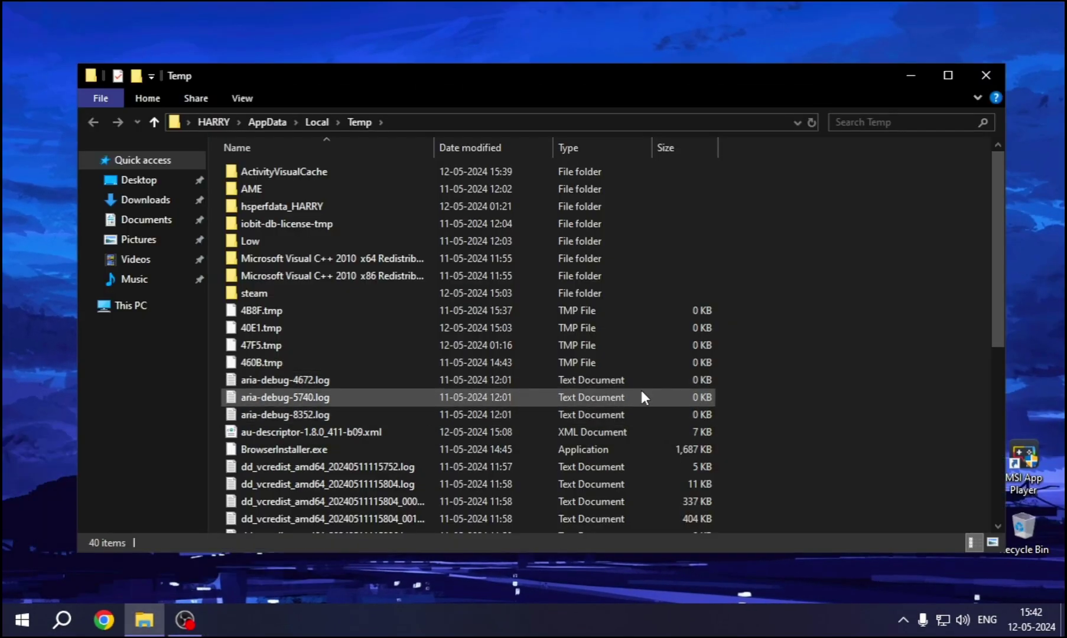
pyautogui.moveTo(786, 298); pyautogui.dragTo(886, 259)
pyautogui.scroll(-7, 995, 272)
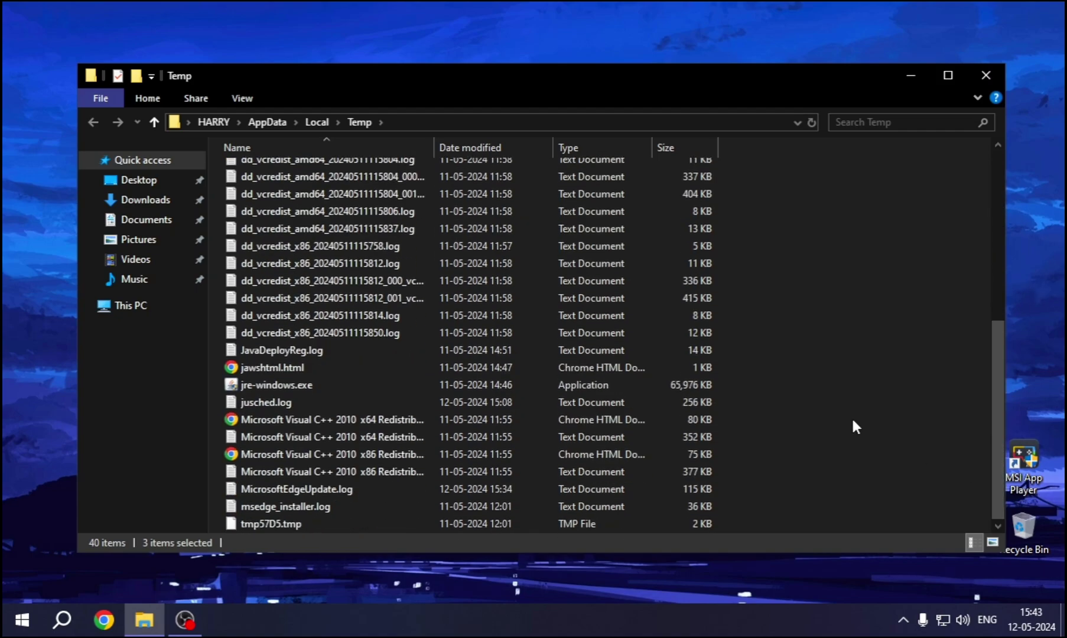
pyautogui.hotkey('ctrl', 'a')
pyautogui.hotkey('shift', 'Delete')
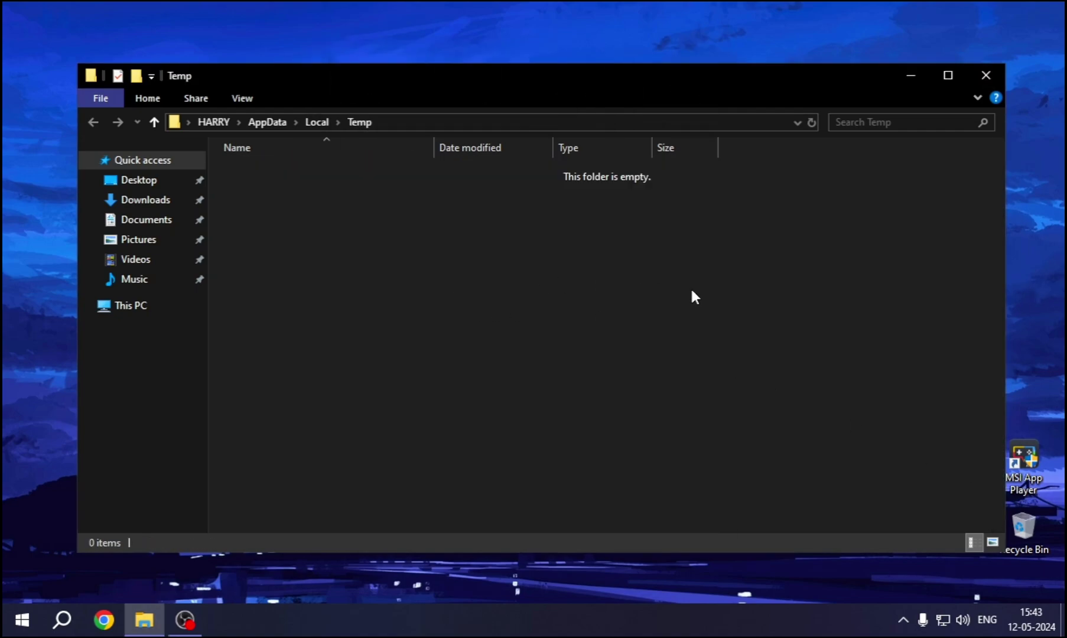
pyautogui.click(994, 77)
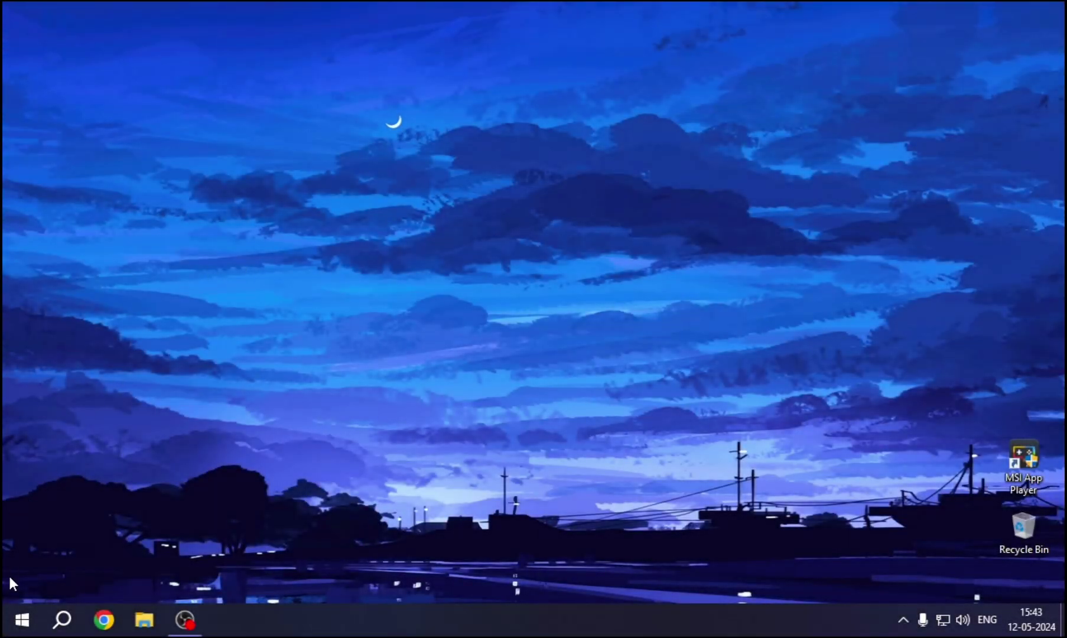
pyautogui.rightClick(22, 619)
pyautogui.click(84, 284)
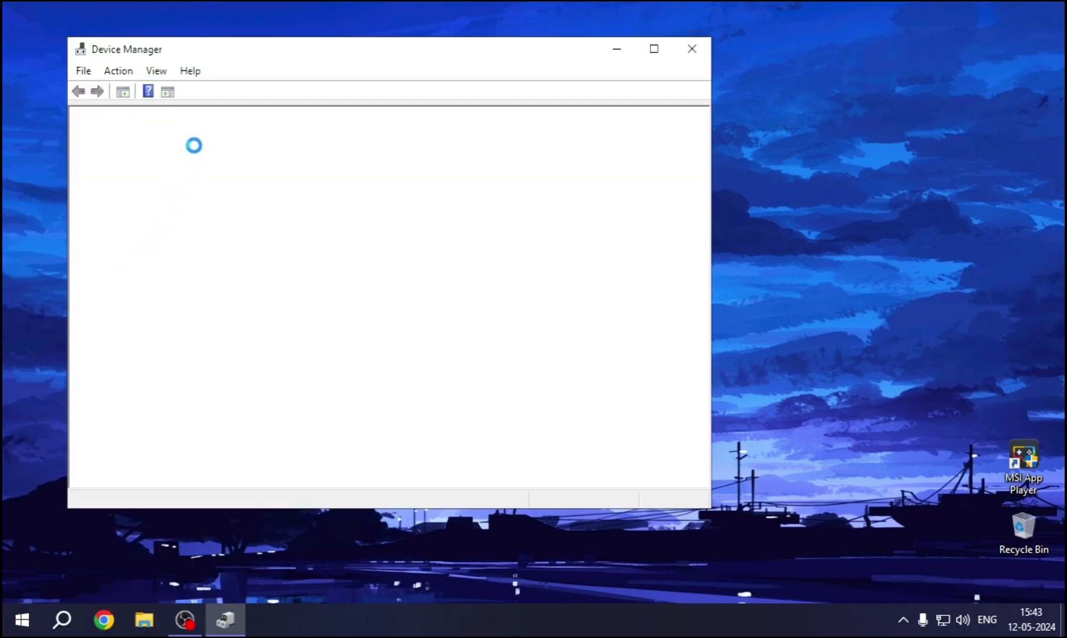
pyautogui.moveTo(210, 53); pyautogui.dragTo(381, 53)
pyautogui.click(264, 280)
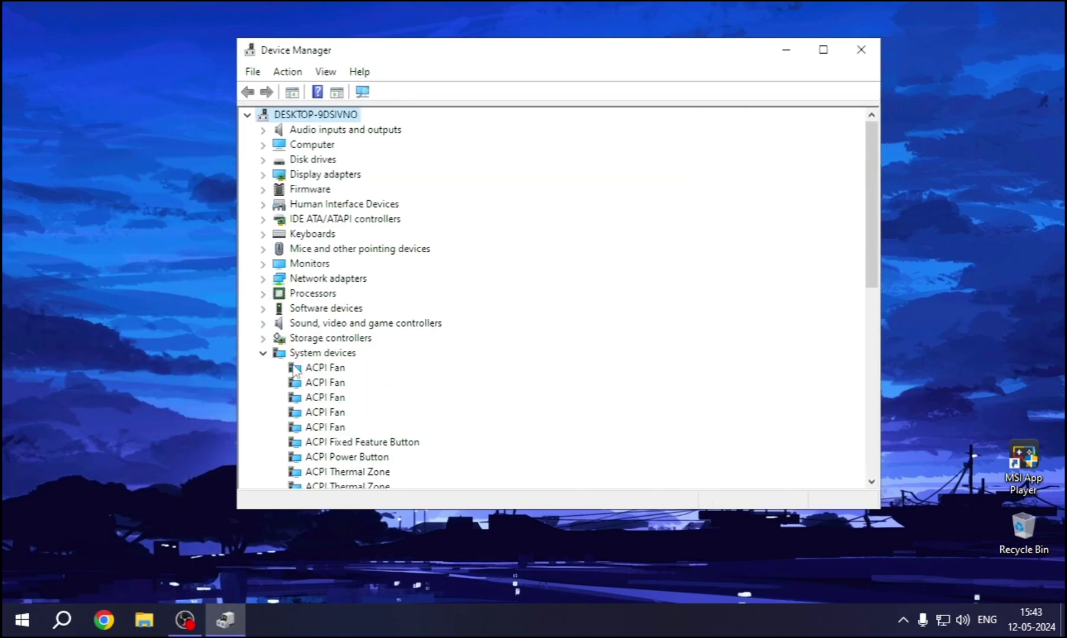
pyautogui.scroll(-2, 327, 387)
pyautogui.click(322, 294)
pyautogui.scroll(-4, 329, 325)
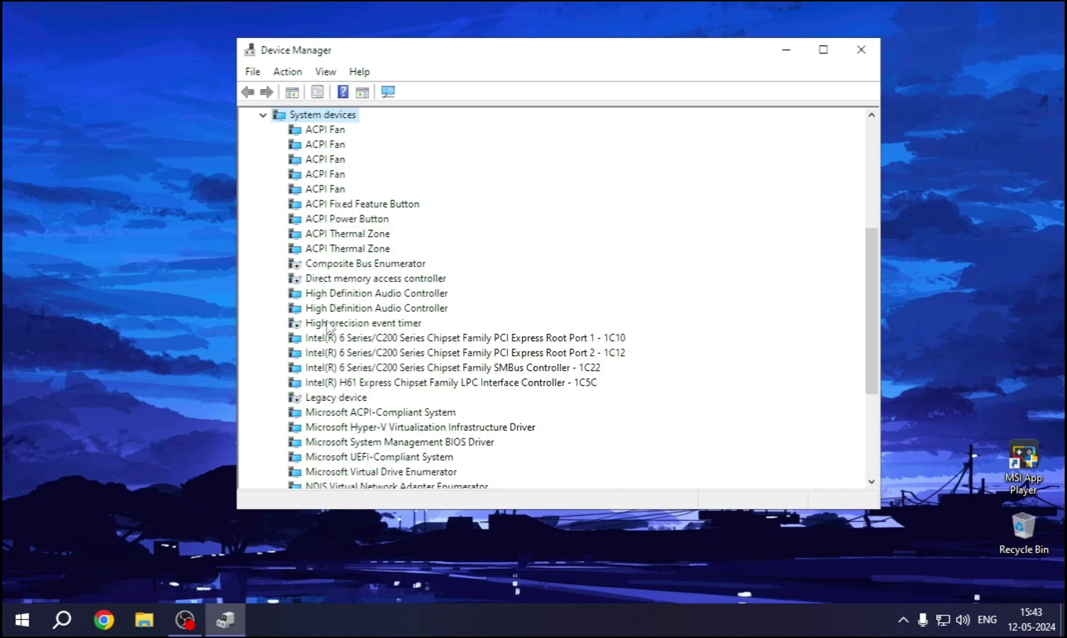
pyautogui.click(314, 323)
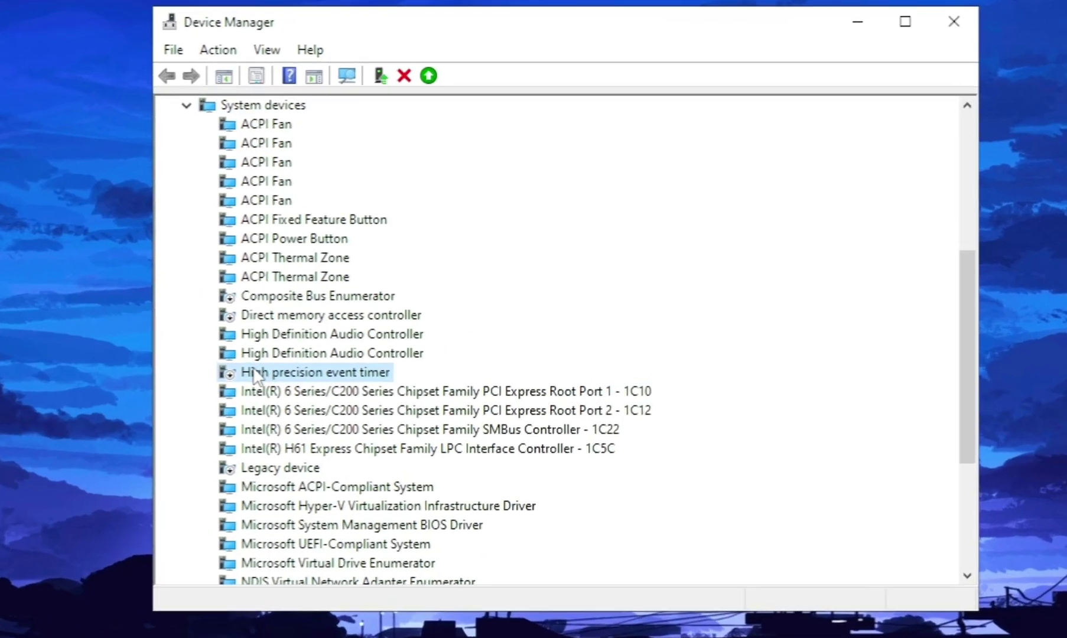
pyautogui.rightClick(314, 324)
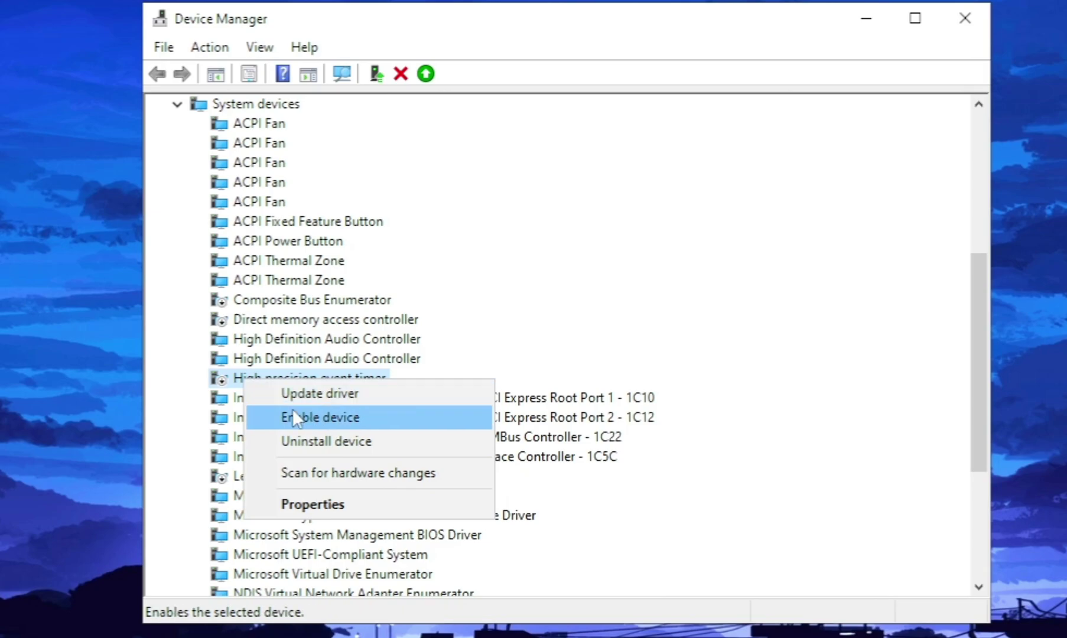
pyautogui.click(226, 382)
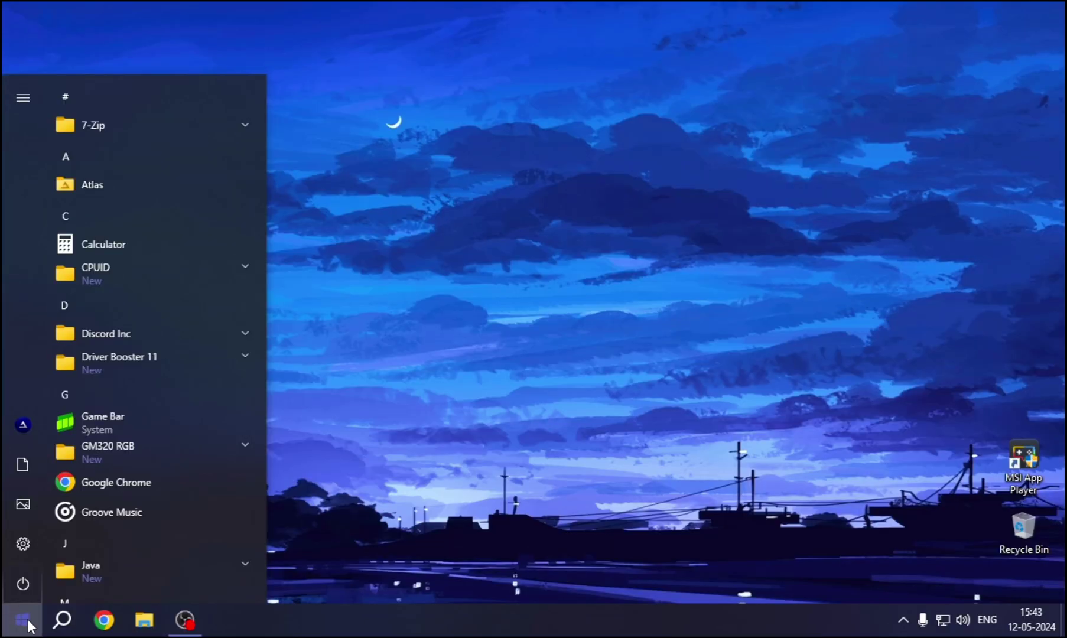
# Open Settings > Apps & features and scroll the installed apps down to Microsoft Edge Update.
pyautogui.click(62, 619)
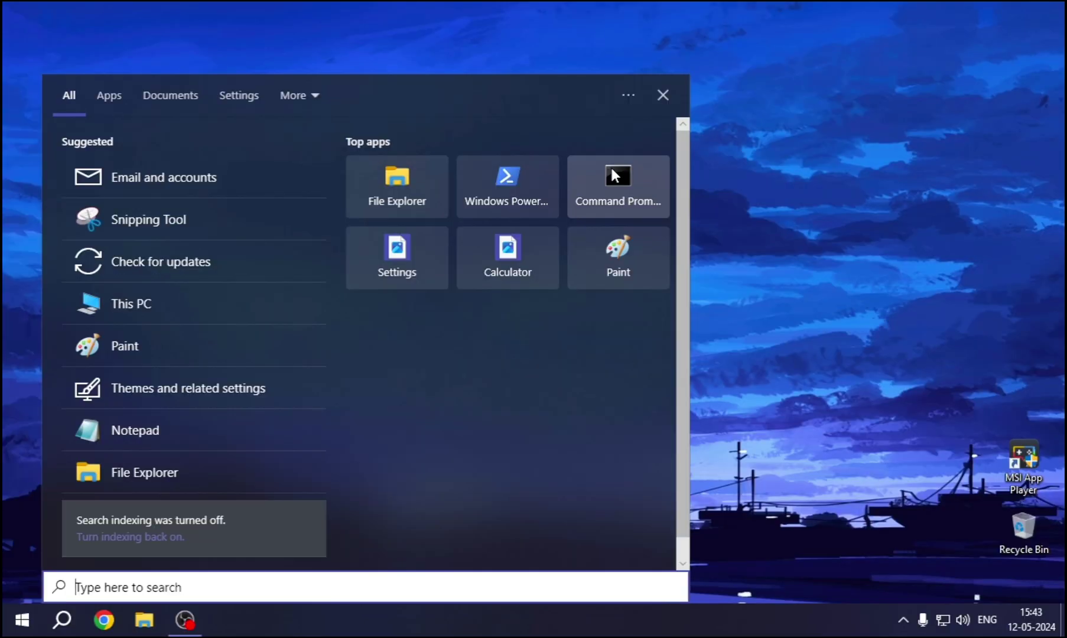
pyautogui.click(23, 619)
pyautogui.click(21, 543)
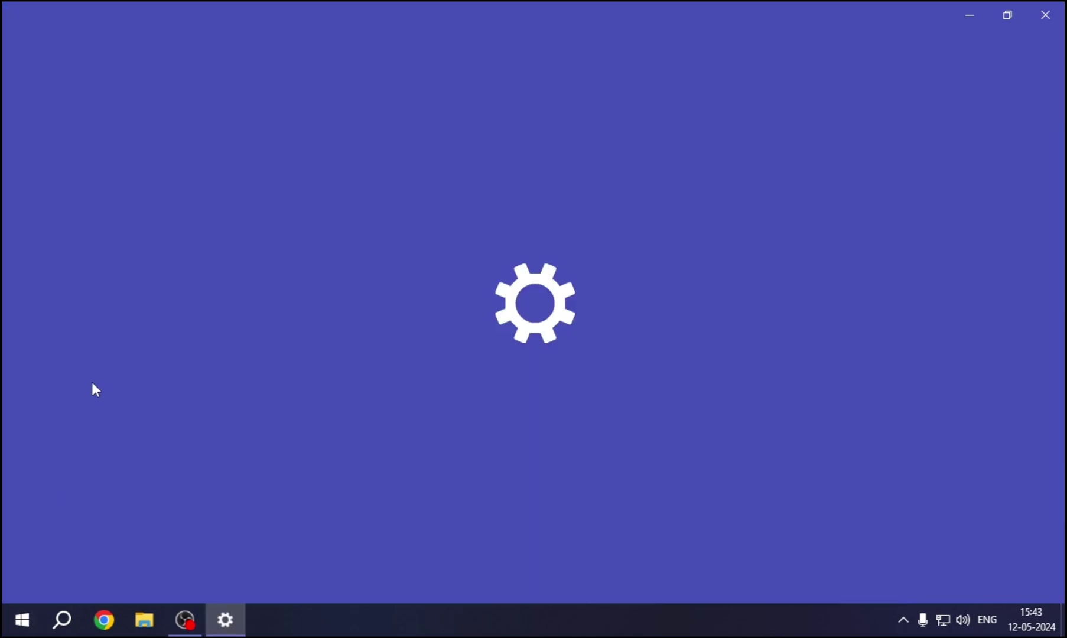
pyautogui.click(122, 365)
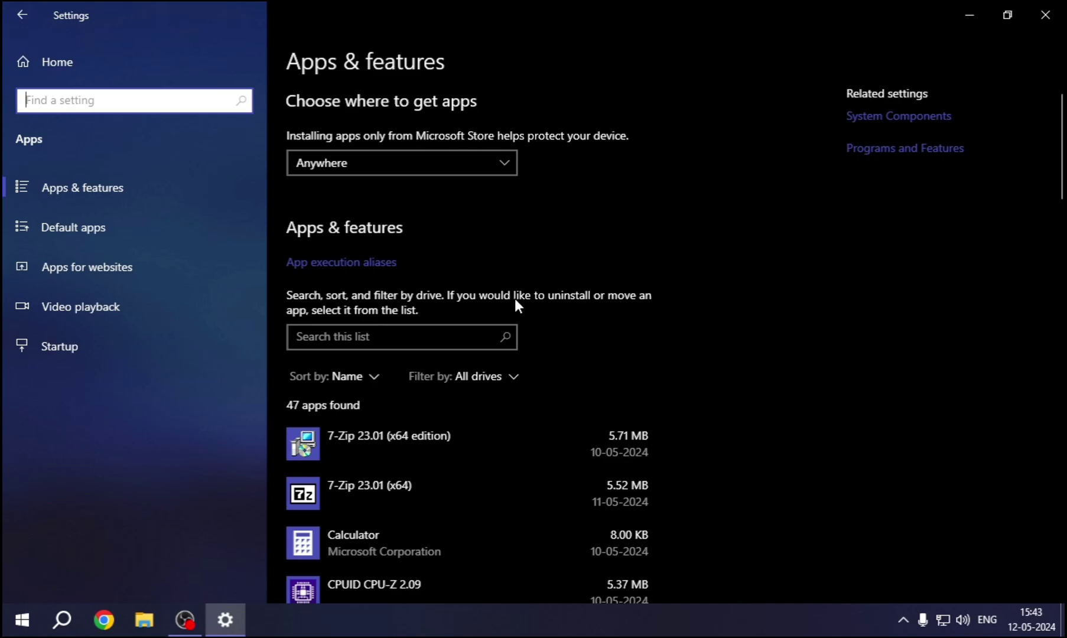
pyautogui.scroll(-5, 671, 326)
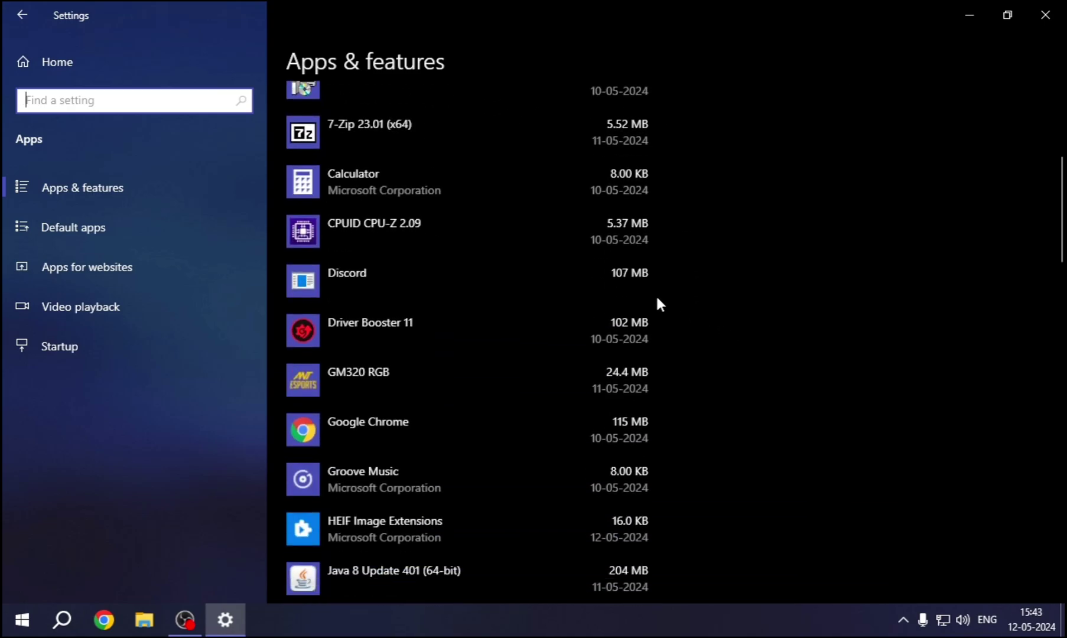
pyautogui.scroll(-5, 435, 278)
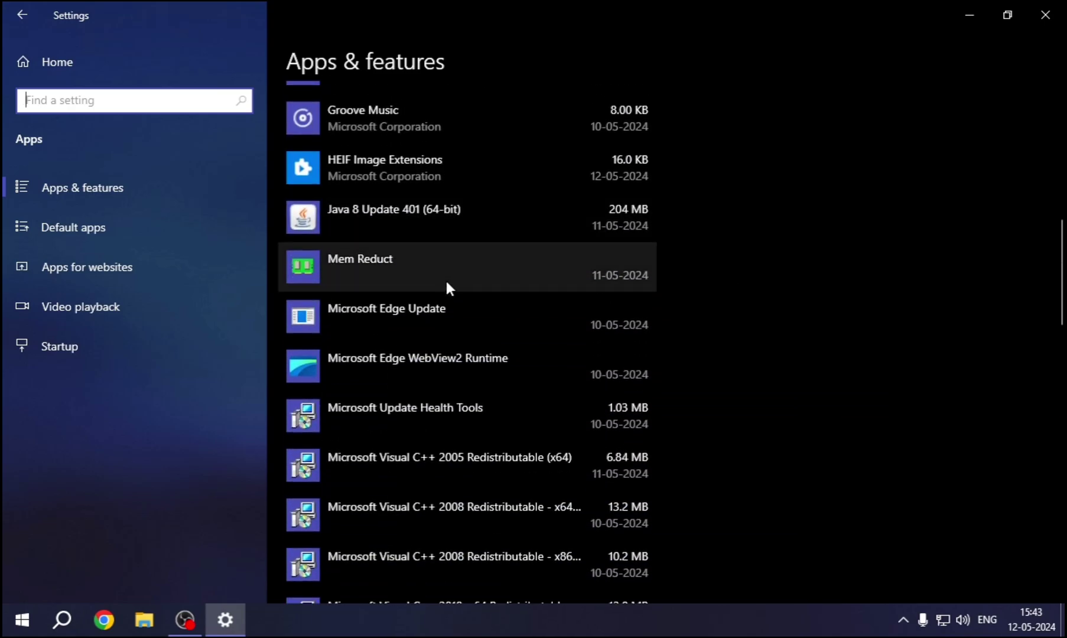
pyautogui.click(397, 315)
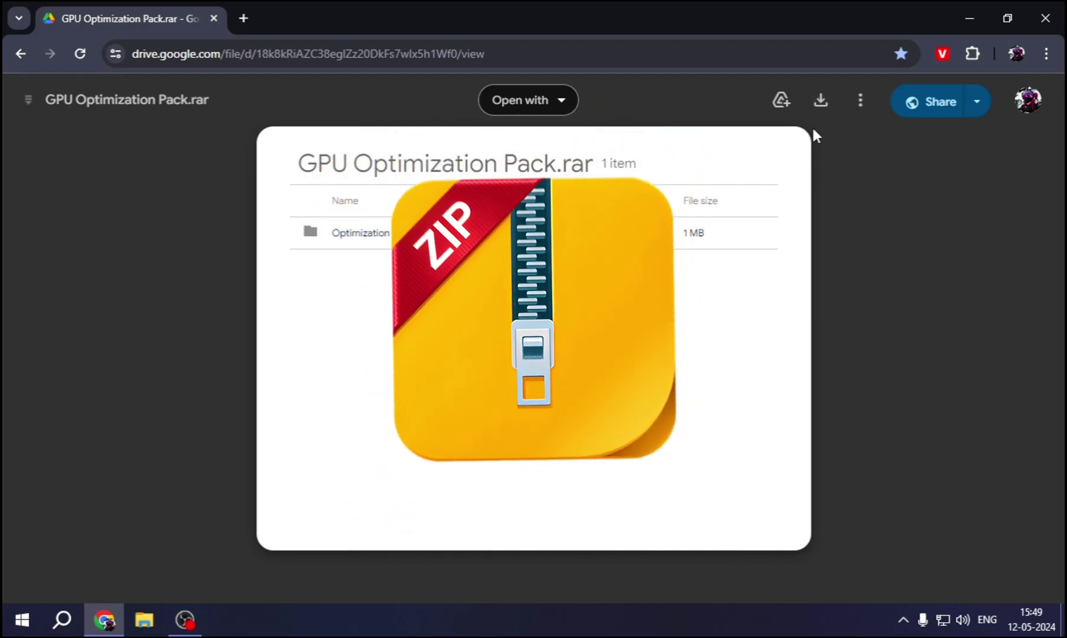
# Download GPU Optimization Pack.rar, extract it to the desktop and open the extracted folder.
pyautogui.click(820, 102)
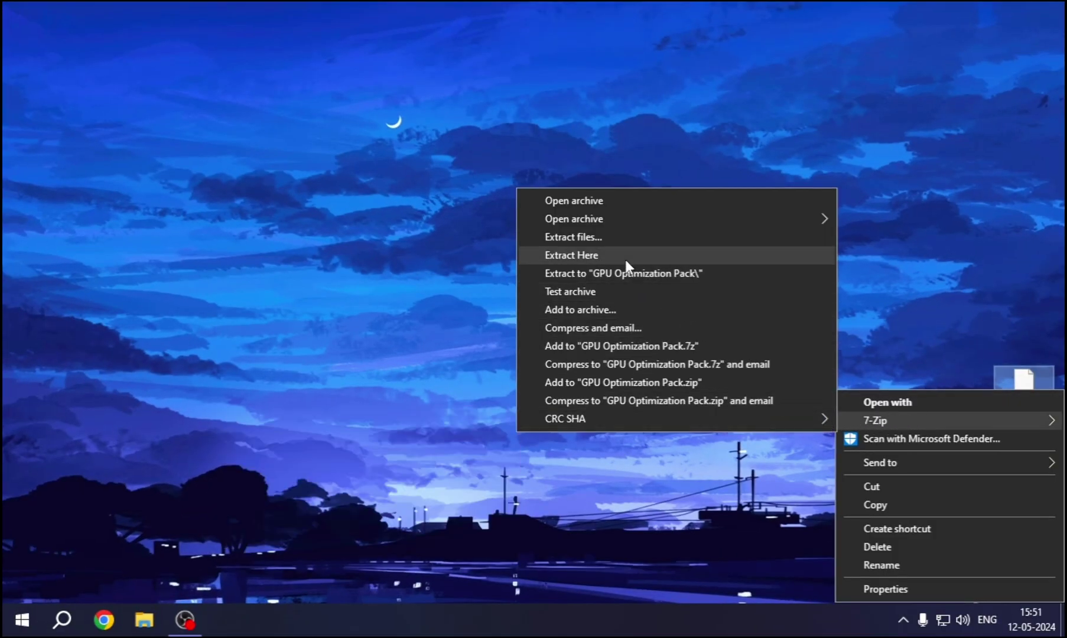
pyautogui.click(582, 236)
pyautogui.click(532, 410)
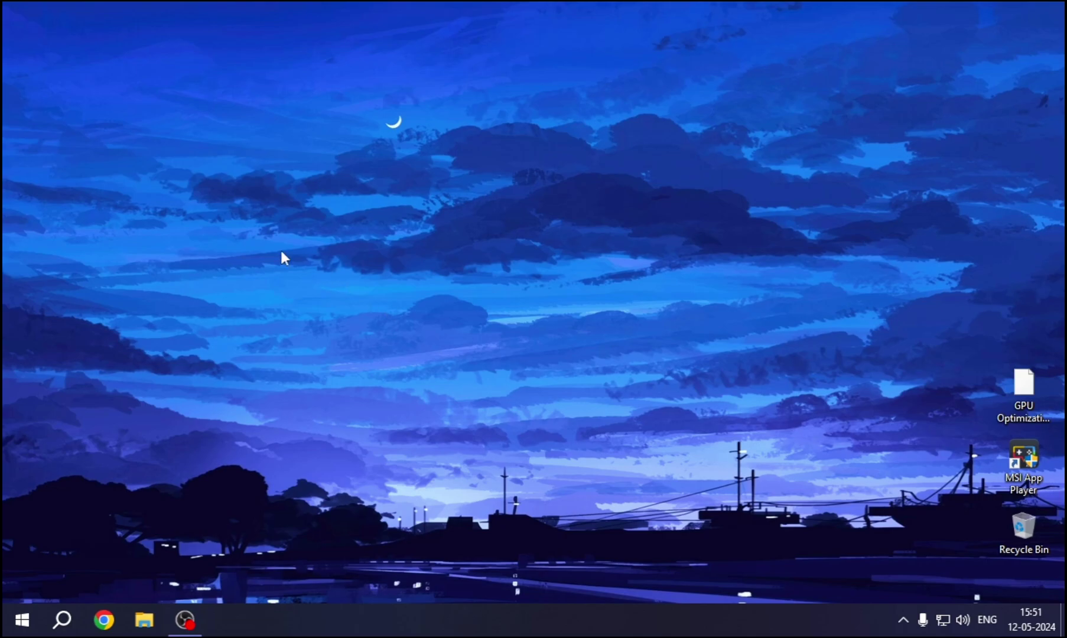
pyautogui.moveTo(25, 32); pyautogui.dragTo(272, 175)
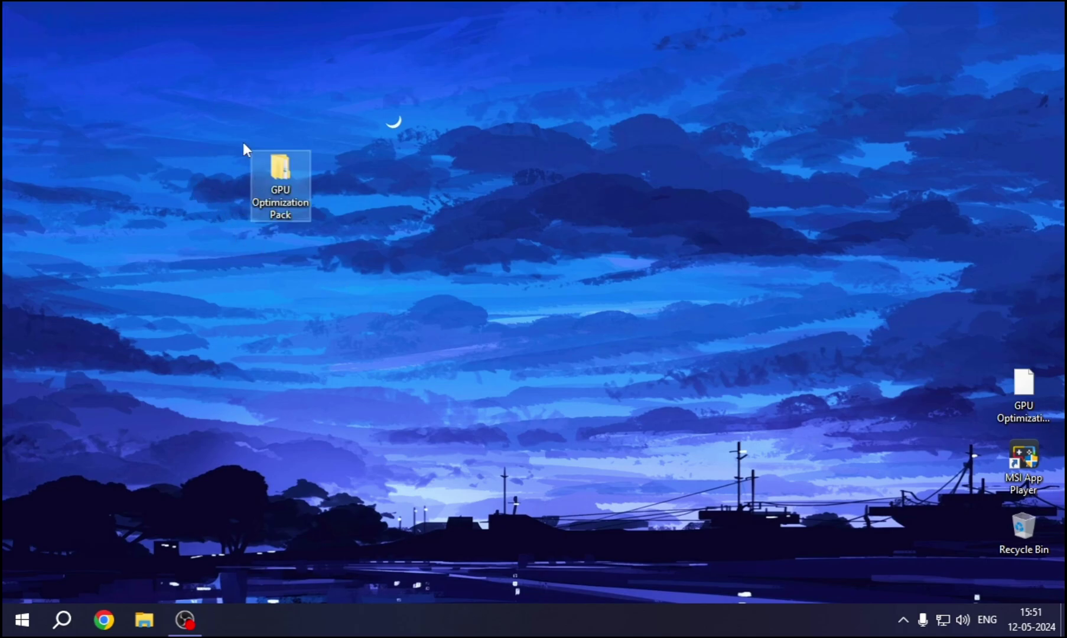
pyautogui.doubleClick(276, 177)
# Install ParkControl from the Optimization Pack with default settings and keep the Atlas Power Scheme profile.
pyautogui.doubleClick(277, 180)
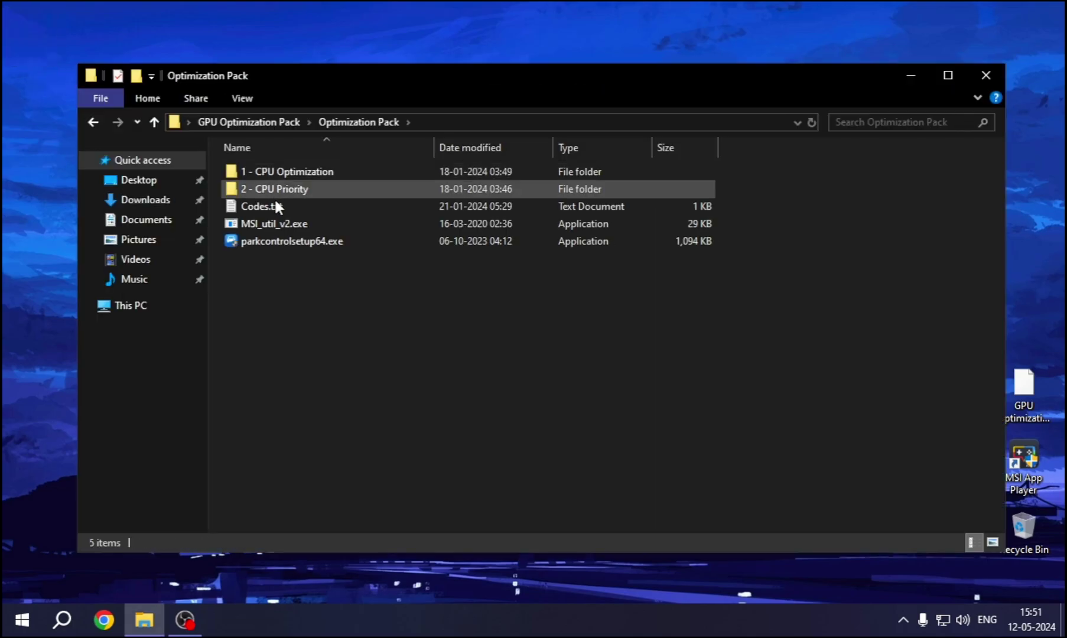
pyautogui.click(278, 246)
pyautogui.rightClick(277, 244)
pyautogui.click(319, 275)
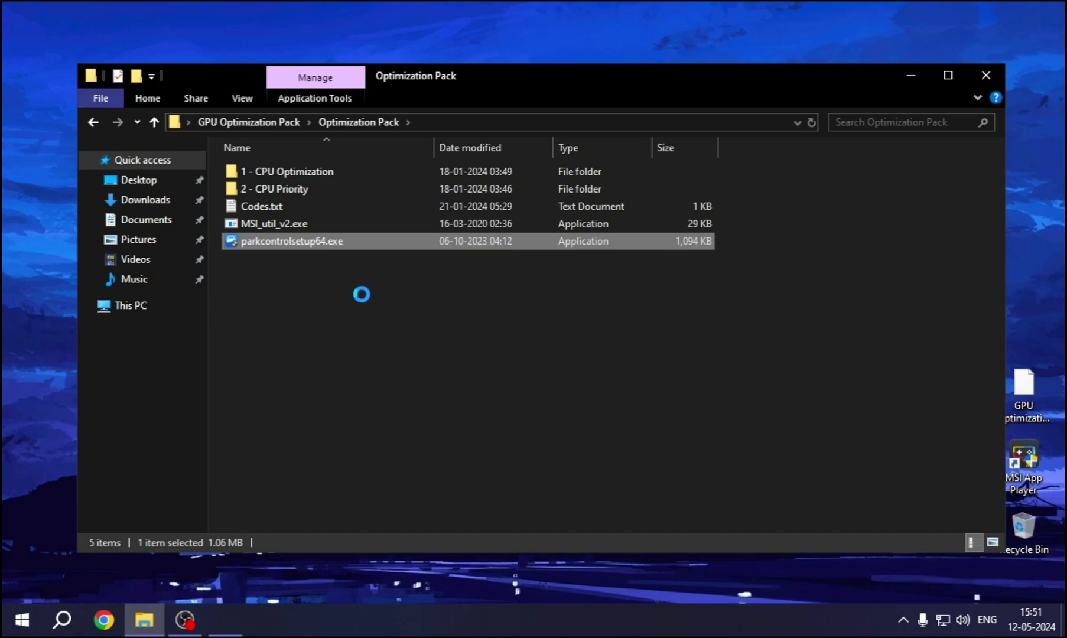
pyautogui.click(472, 449)
pyautogui.click(538, 347)
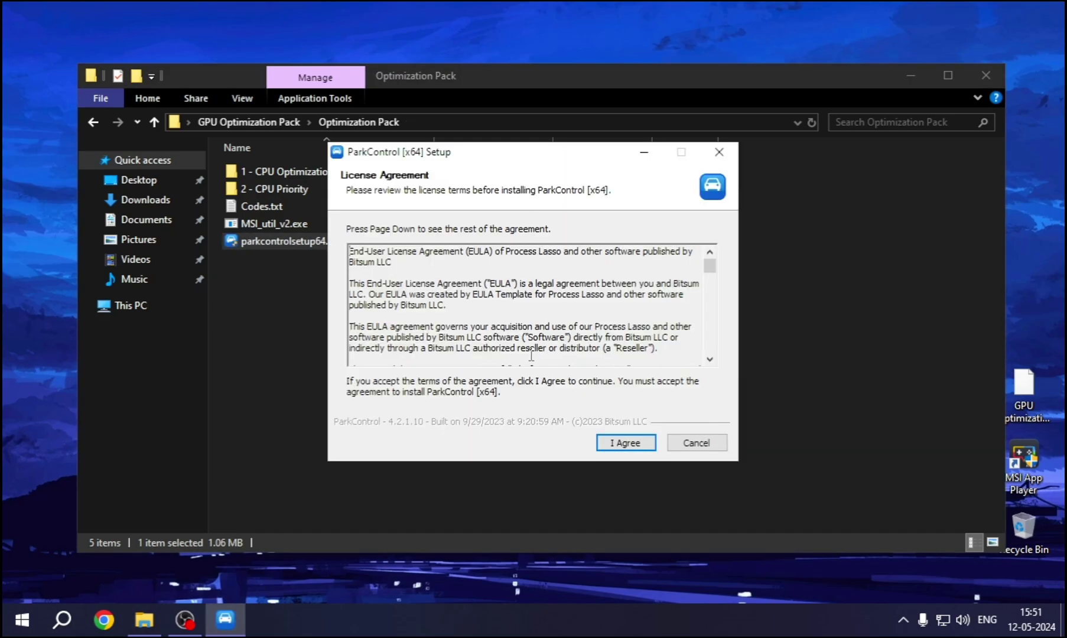
pyautogui.click(626, 443)
pyautogui.click(626, 442)
pyautogui.click(626, 443)
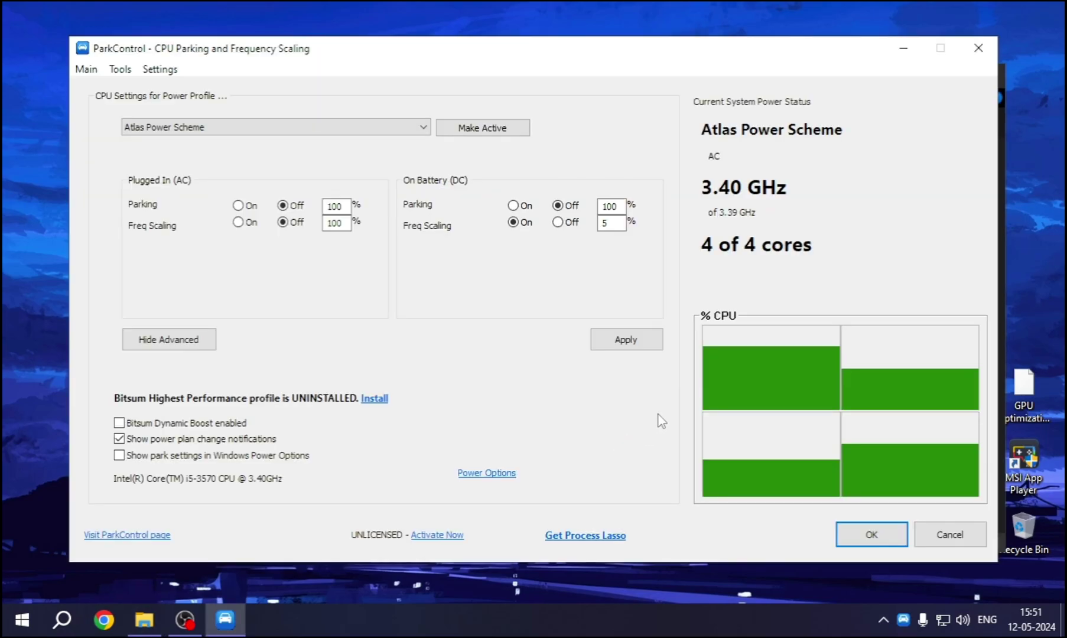
pyautogui.click(387, 129)
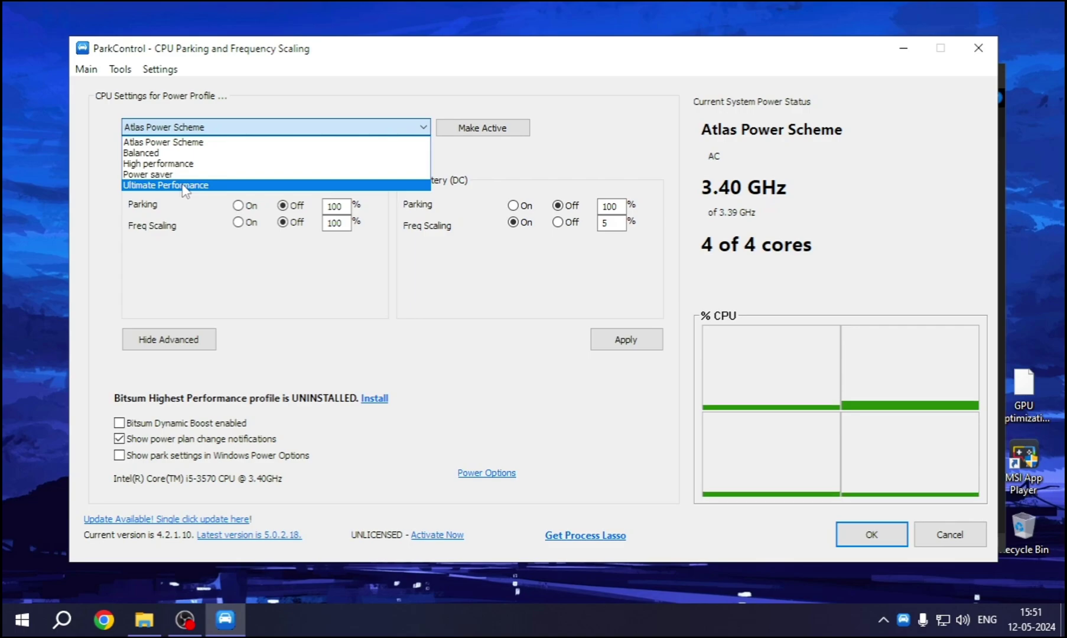
pyautogui.click(287, 142)
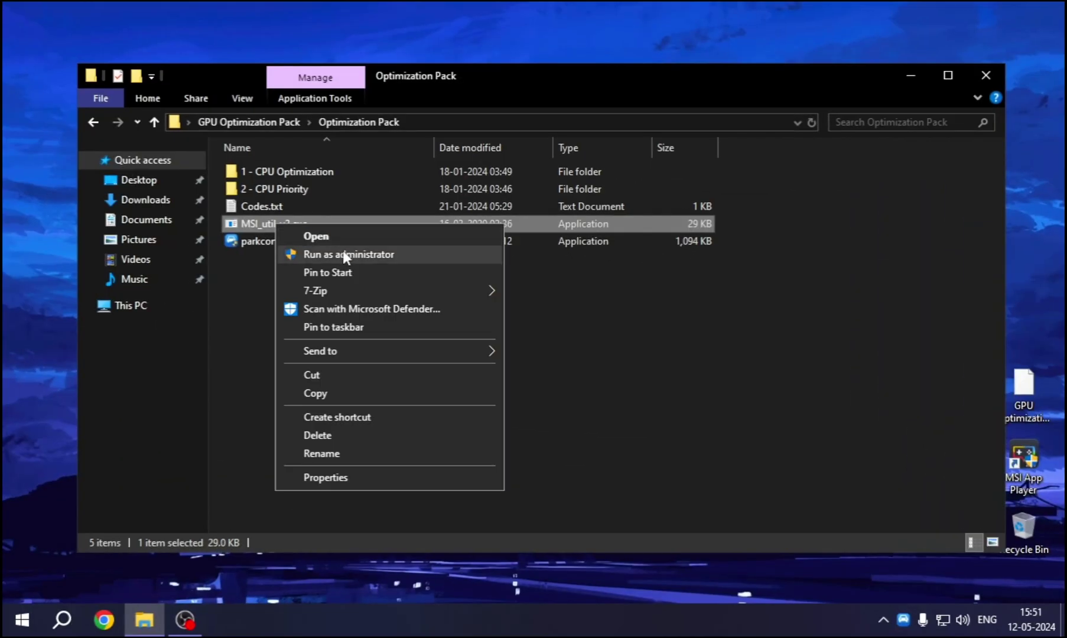
# Run MSI_util_v2 as administrator, enable MSI mode with High priority on the GeForce GT 740, and apply.
pyautogui.click(343, 254)
pyautogui.click(464, 447)
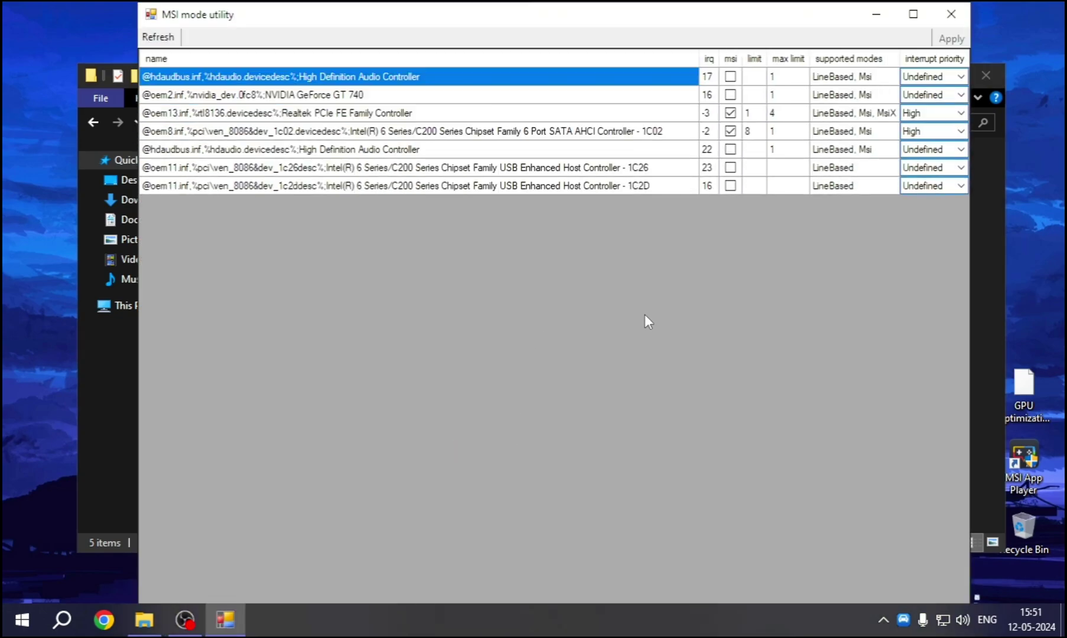
pyautogui.click(337, 96)
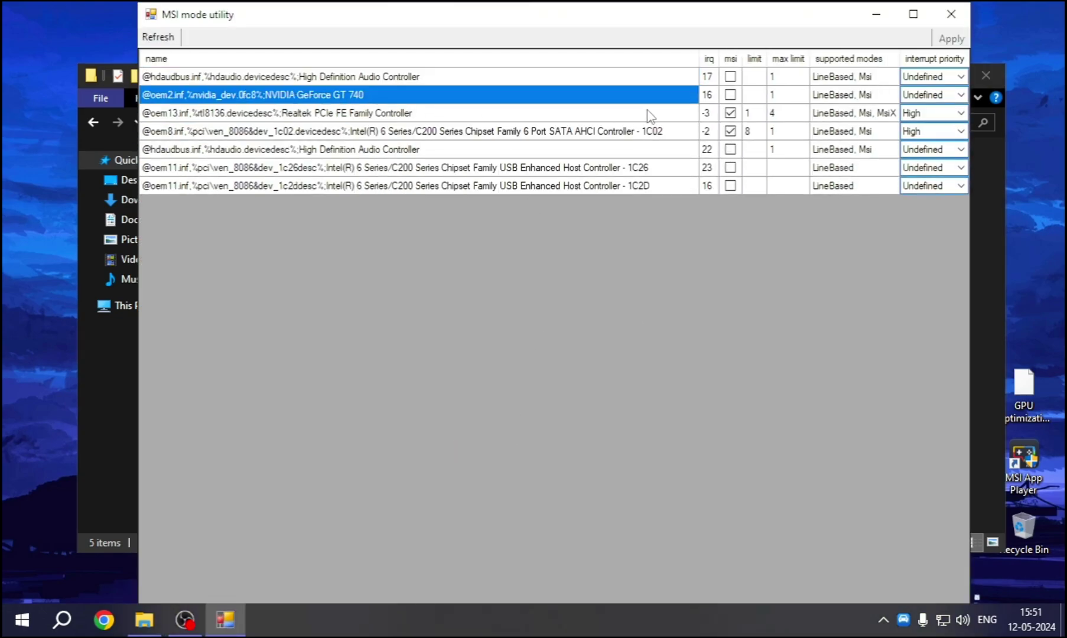
pyautogui.click(730, 95)
pyautogui.click(923, 96)
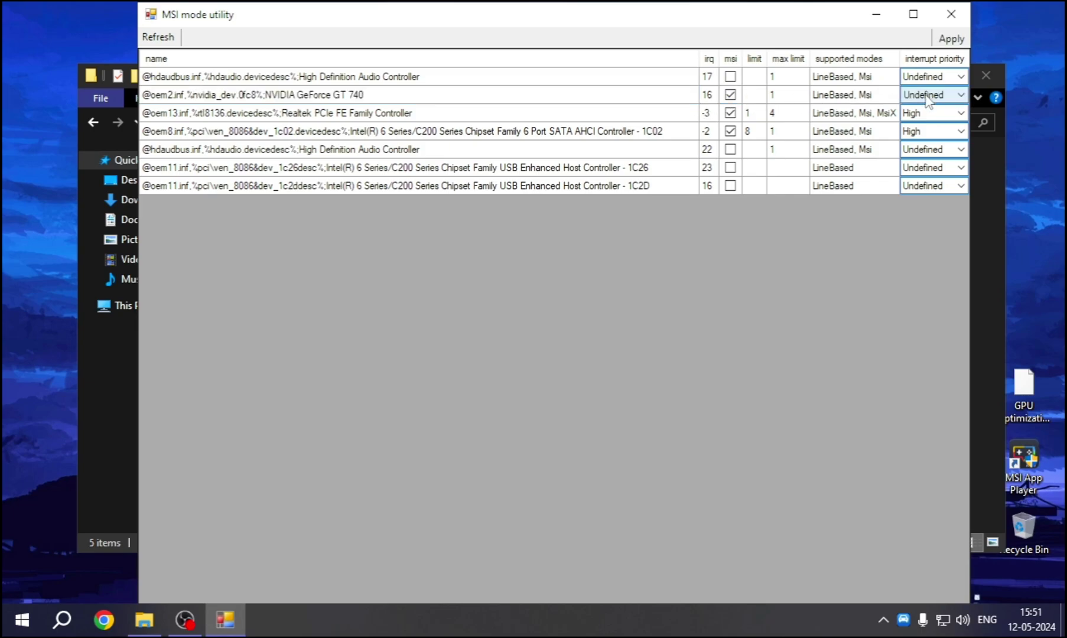
pyautogui.click(912, 142)
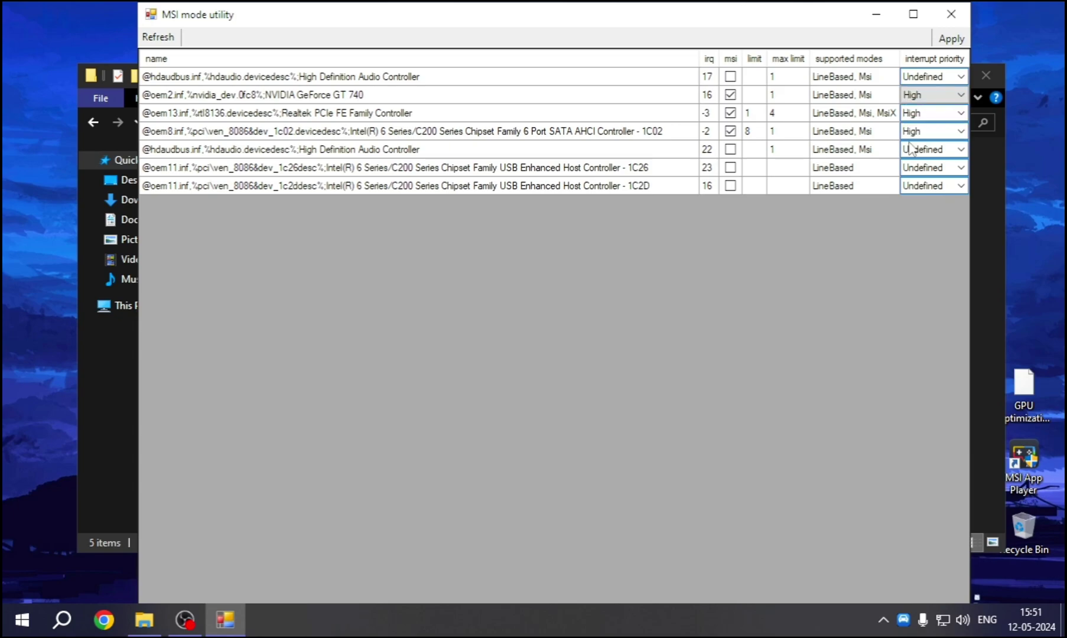
pyautogui.click(951, 40)
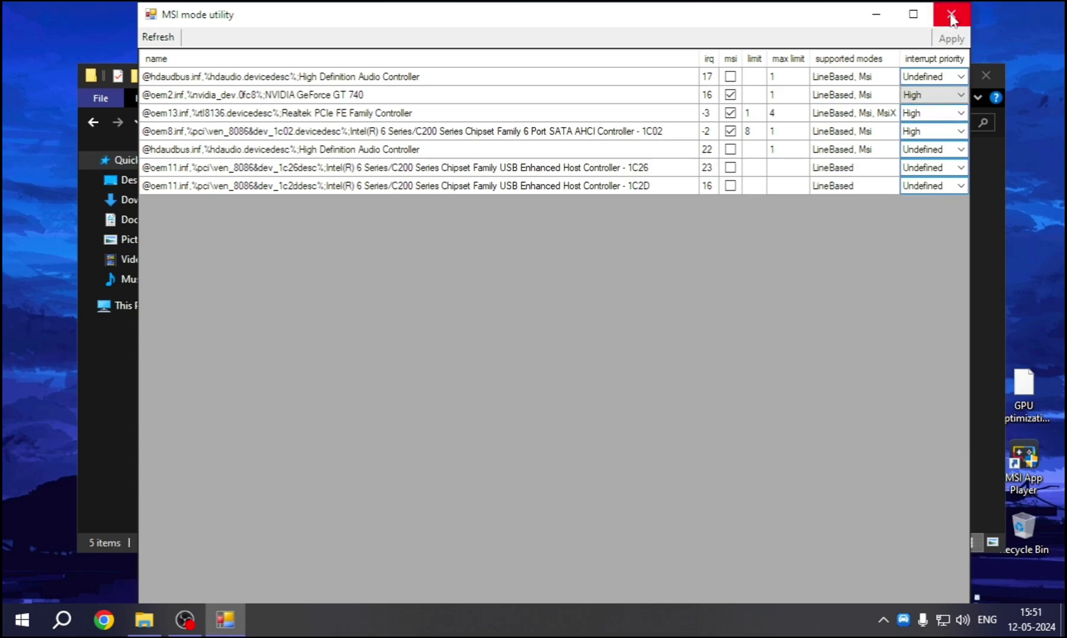
pyautogui.click(951, 17)
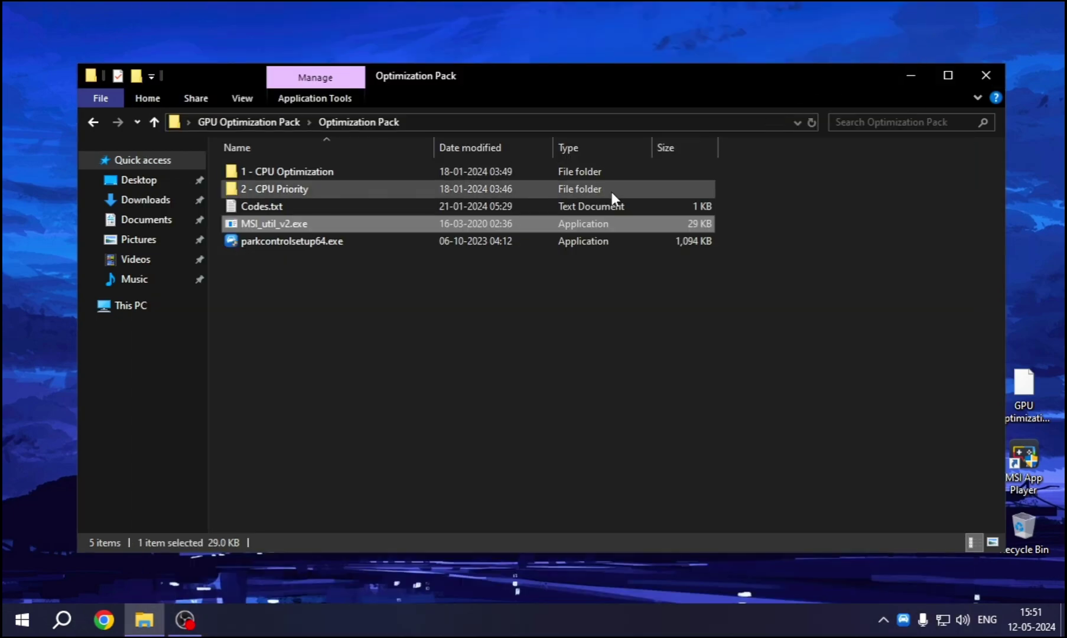
# Copy the three bcdedit lines from Codes.txt and run them in an administrator Command Prompt.
pyautogui.doubleClick(276, 207)
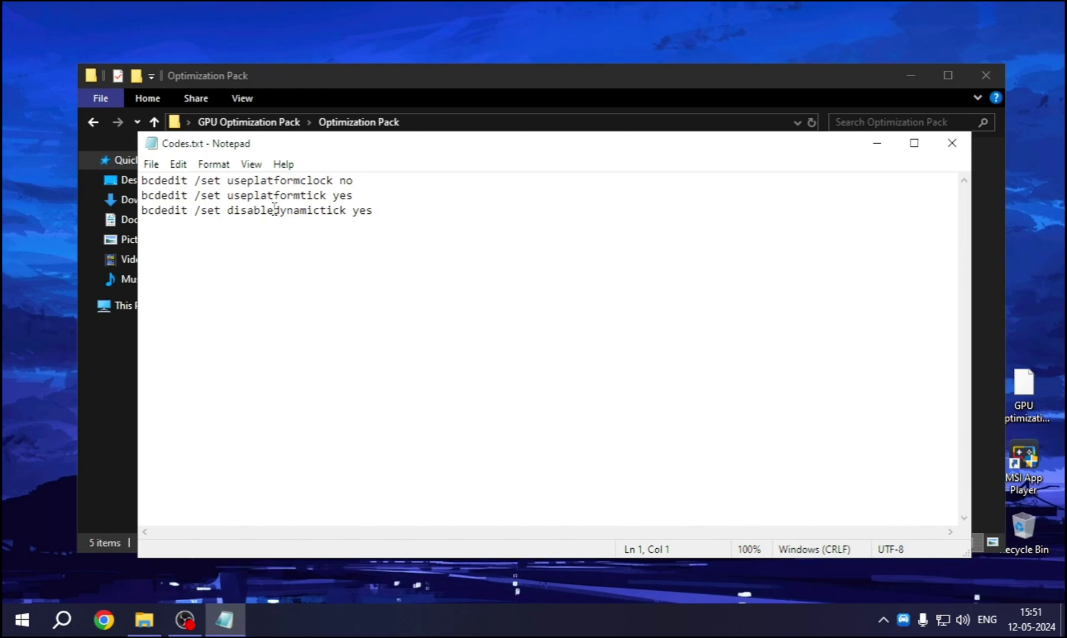
pyautogui.moveTo(418, 225); pyautogui.dragTo(140, 181)
pyautogui.hotkey('ctrl', 'c')
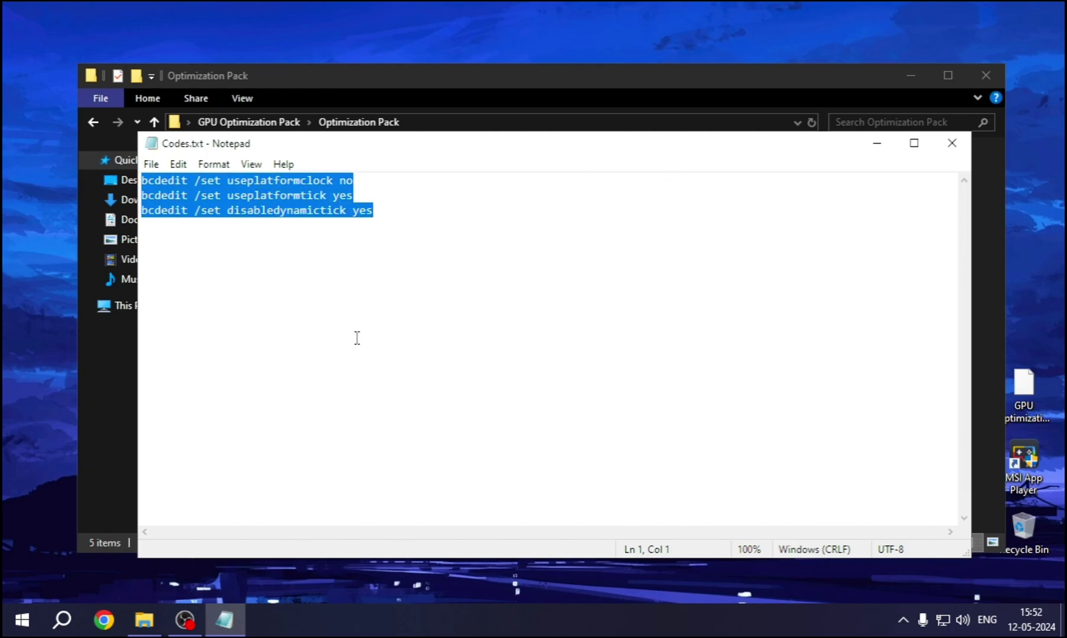
pyautogui.press('super')
pyautogui.write('cmd')
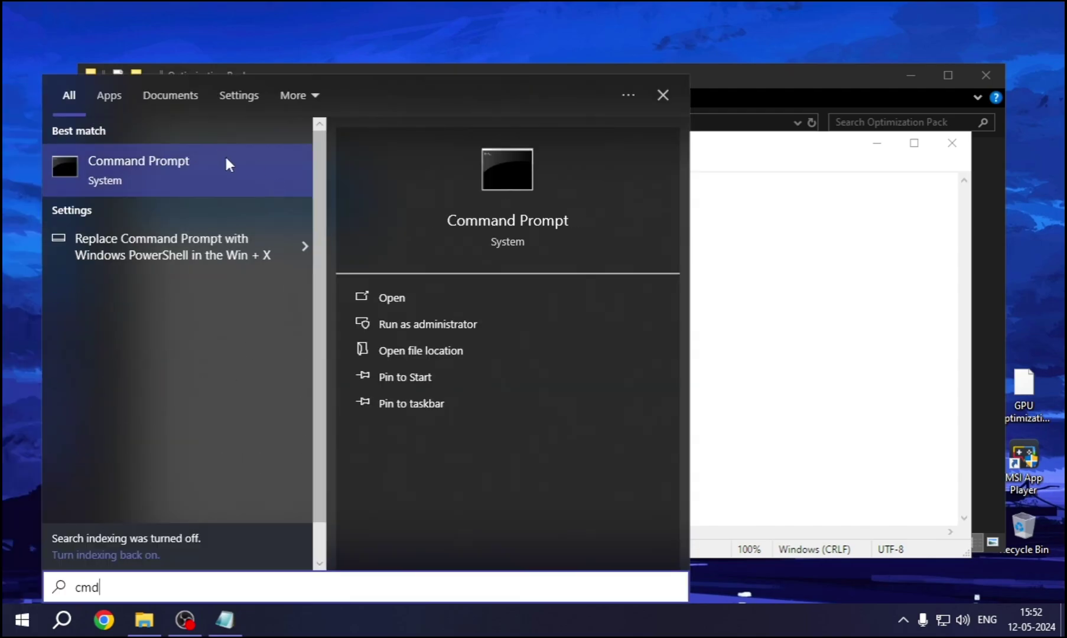
pyautogui.rightClick(229, 165)
pyautogui.click(256, 184)
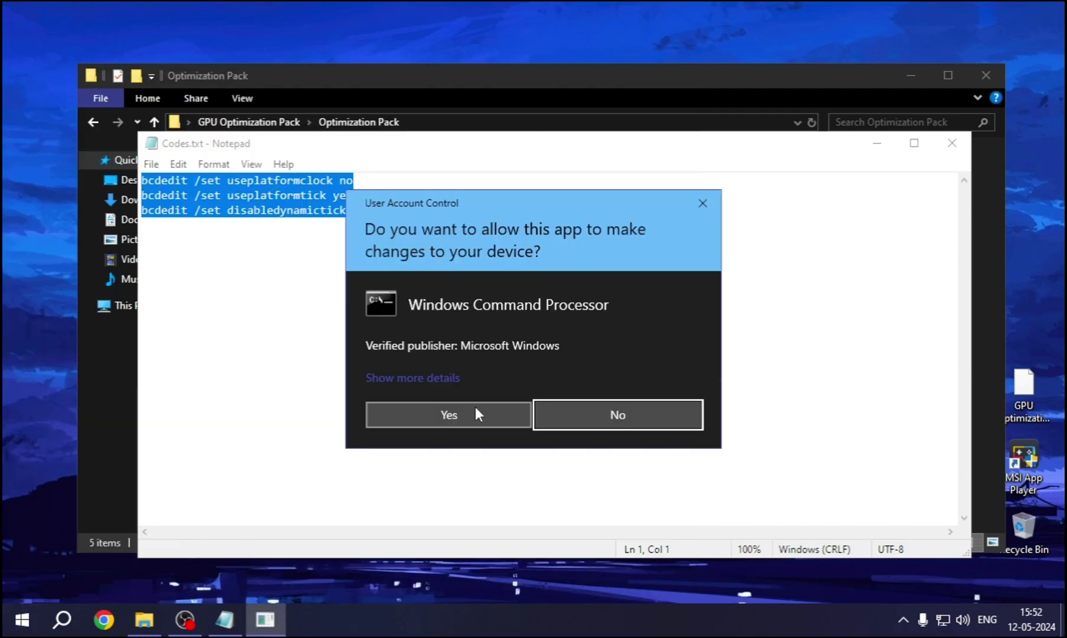
pyautogui.click(476, 414)
pyautogui.hotkey('ctrl', 'v')
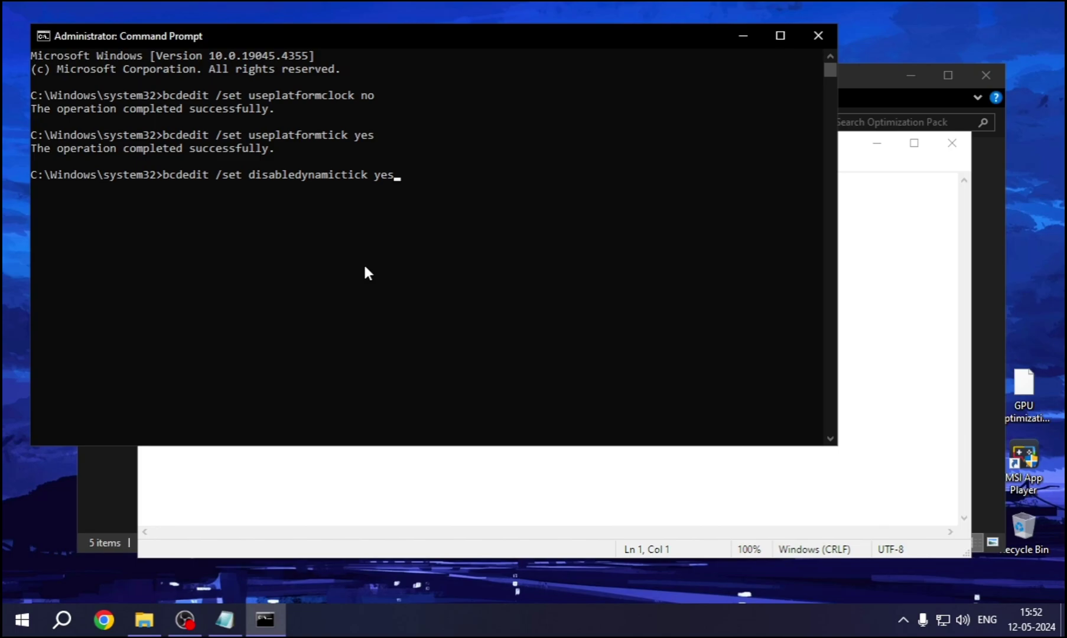
pyautogui.press('Return')
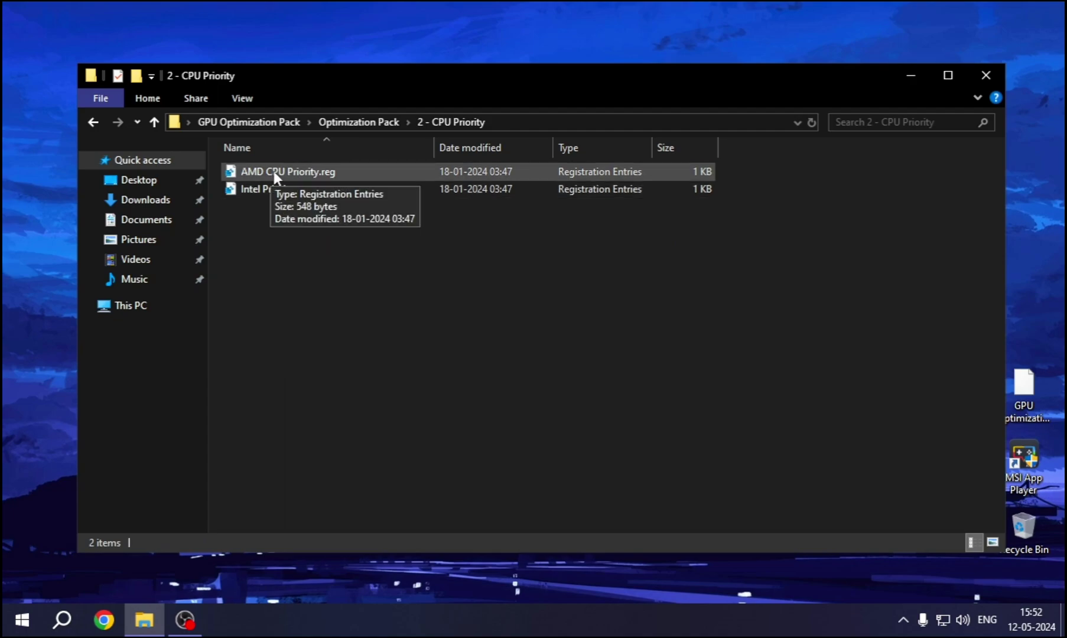
# Merge Intel Priority.reg into the registry, approving the admin prompt and Registry Editor warning.
pyautogui.click(262, 187)
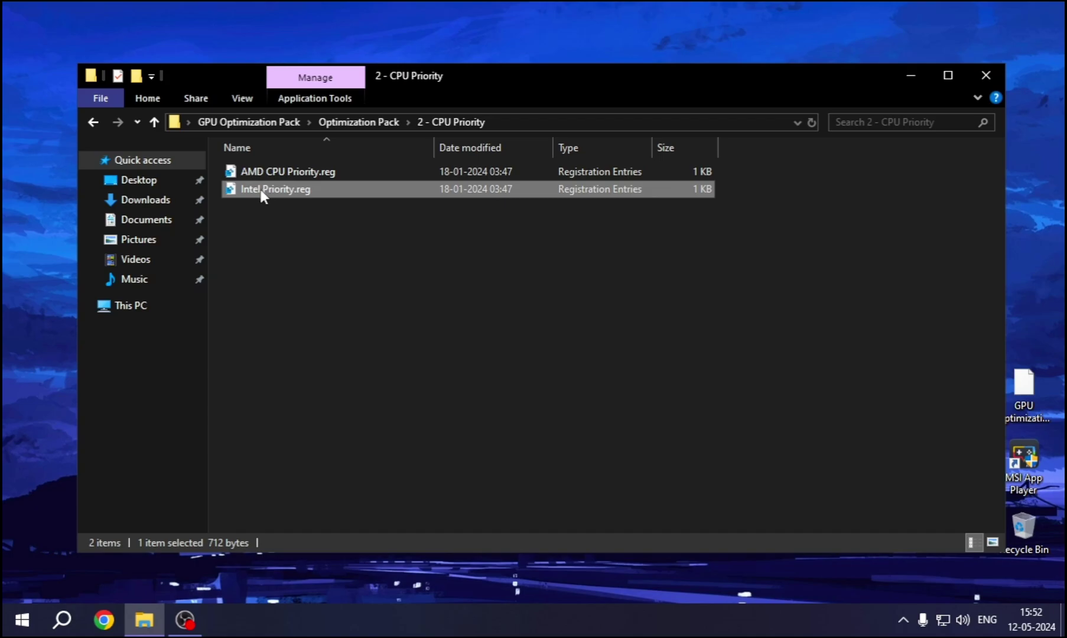
pyautogui.rightClick(262, 195)
pyautogui.click(325, 200)
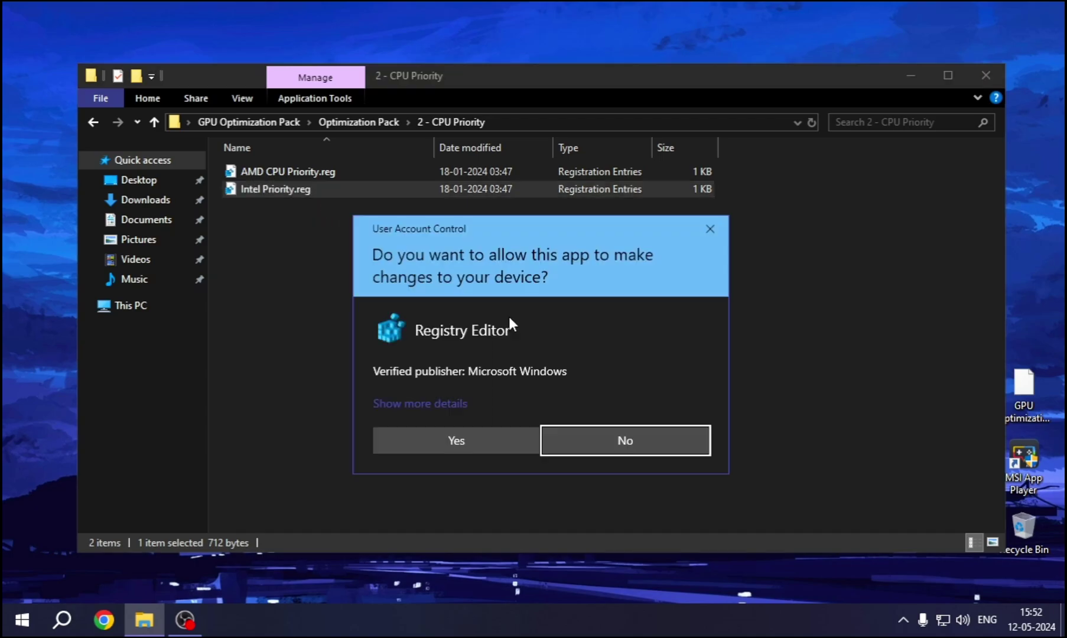
pyautogui.click(493, 437)
pyautogui.click(657, 335)
pyautogui.click(717, 318)
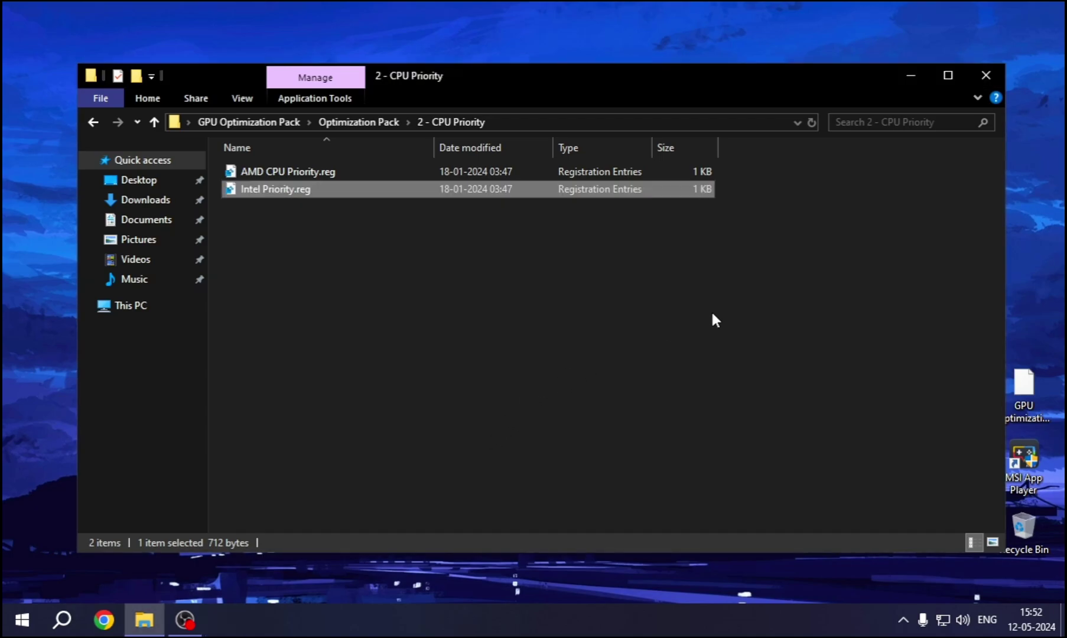
# Open the 1 - CPU Optimization folder and select Disable Game DVR.reg.
pyautogui.click(94, 122)
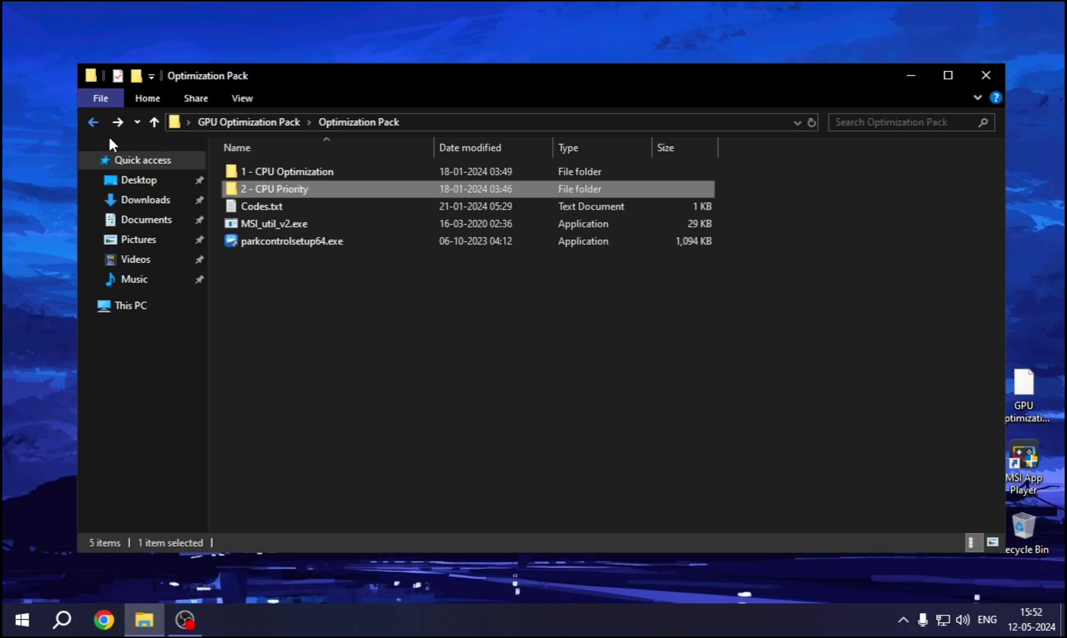
pyautogui.click(299, 172)
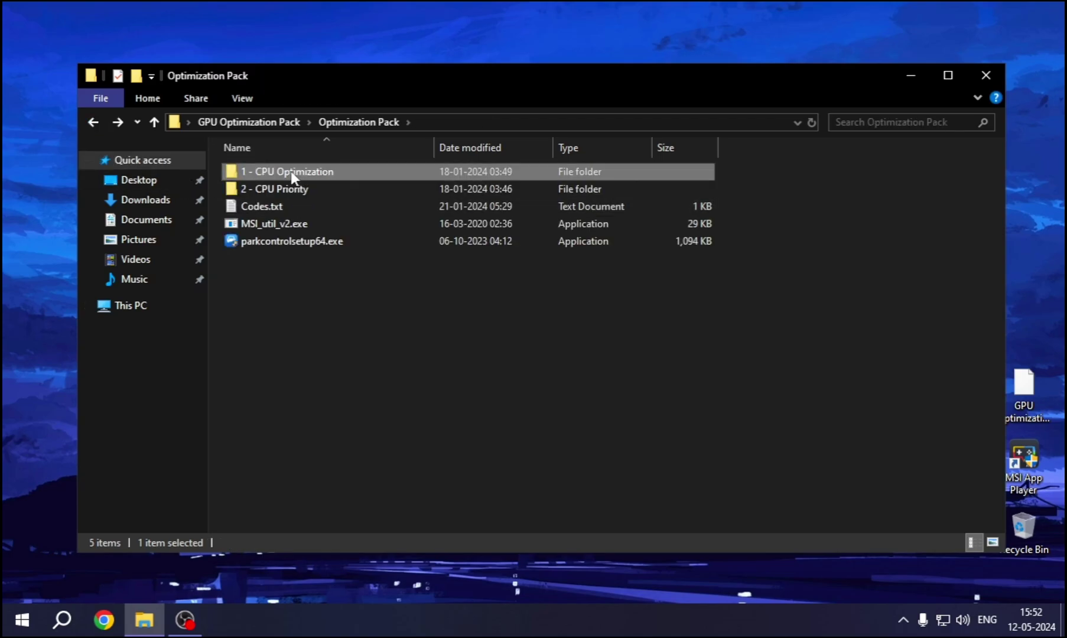
pyautogui.doubleClick(293, 175)
pyautogui.click(291, 172)
pyautogui.moveTo(316, 273); pyautogui.dragTo(264, 168)
pyautogui.click(288, 174)
# Merge Disable Game DVR.reg into the registry and confirm the prompts.
pyautogui.rightClick(290, 171)
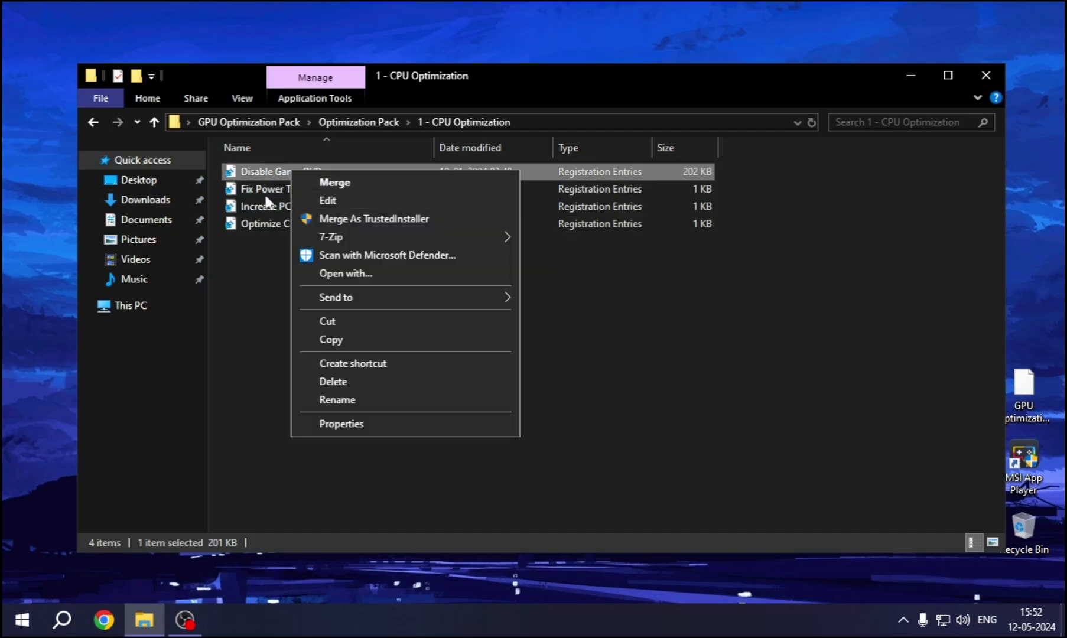
pyautogui.click(338, 183)
pyautogui.click(537, 440)
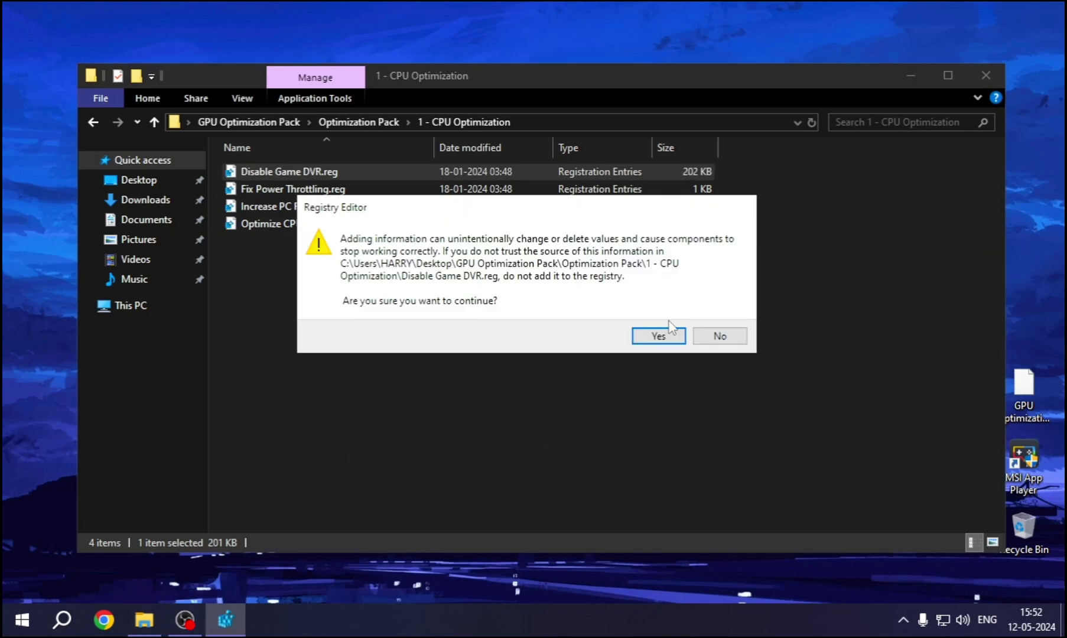
pyautogui.click(657, 332)
pyautogui.click(691, 319)
# Merge Fix Power Throttling, Increase PC Resposiveness and Optimize CPU For Gaming .reg files.
pyautogui.doubleClick(327, 192)
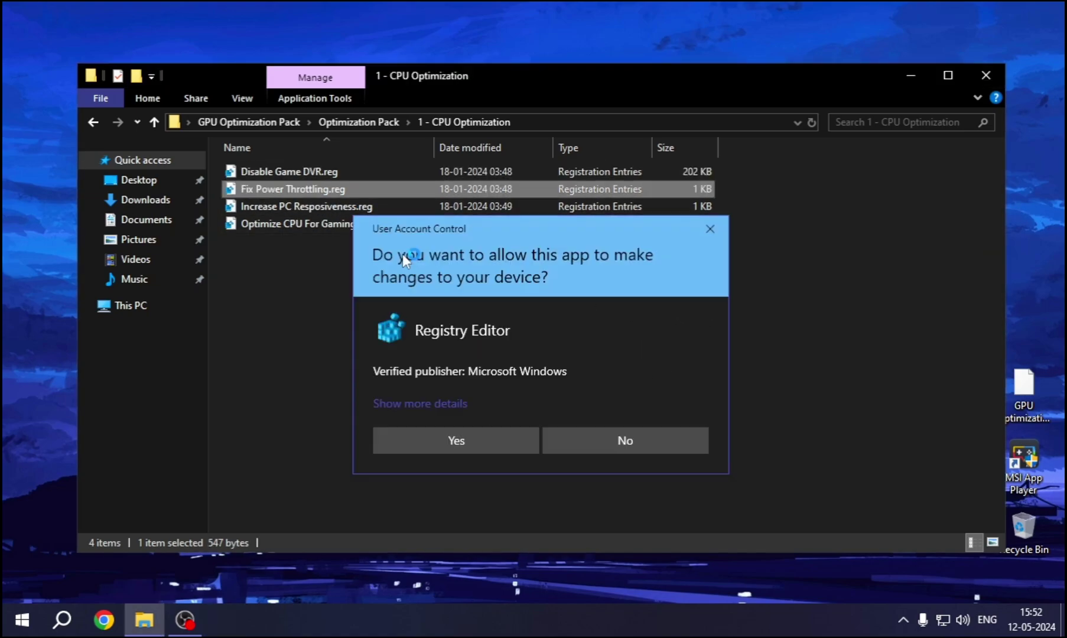
pyautogui.click(467, 440)
pyautogui.click(650, 335)
pyautogui.click(712, 319)
pyautogui.doubleClick(323, 211)
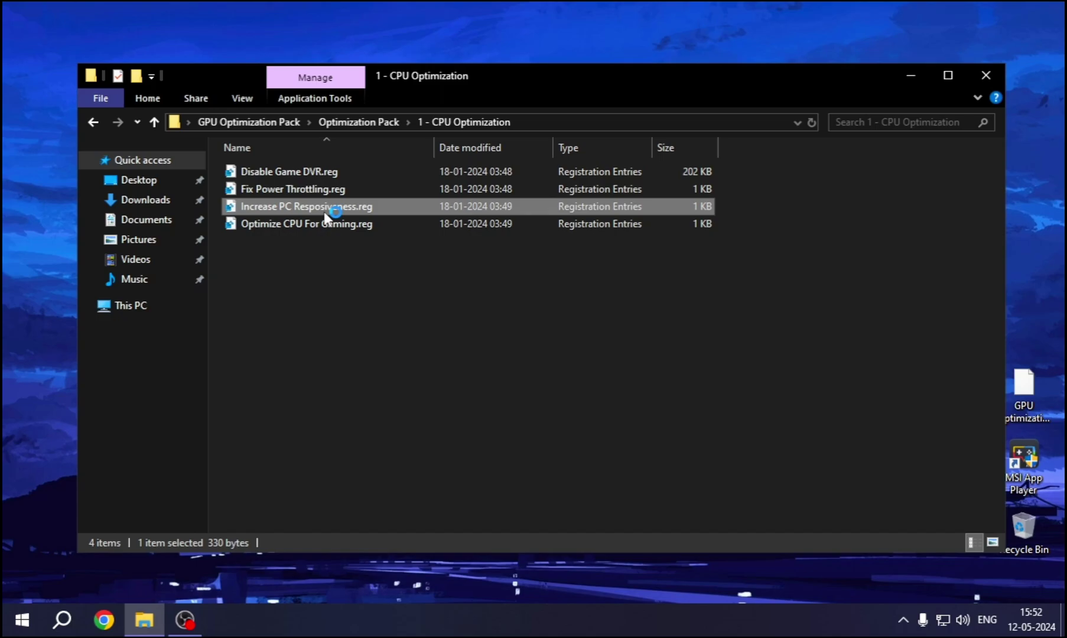
pyautogui.click(521, 449)
pyautogui.click(658, 336)
pyautogui.click(712, 319)
pyautogui.doubleClick(286, 224)
pyautogui.click(482, 440)
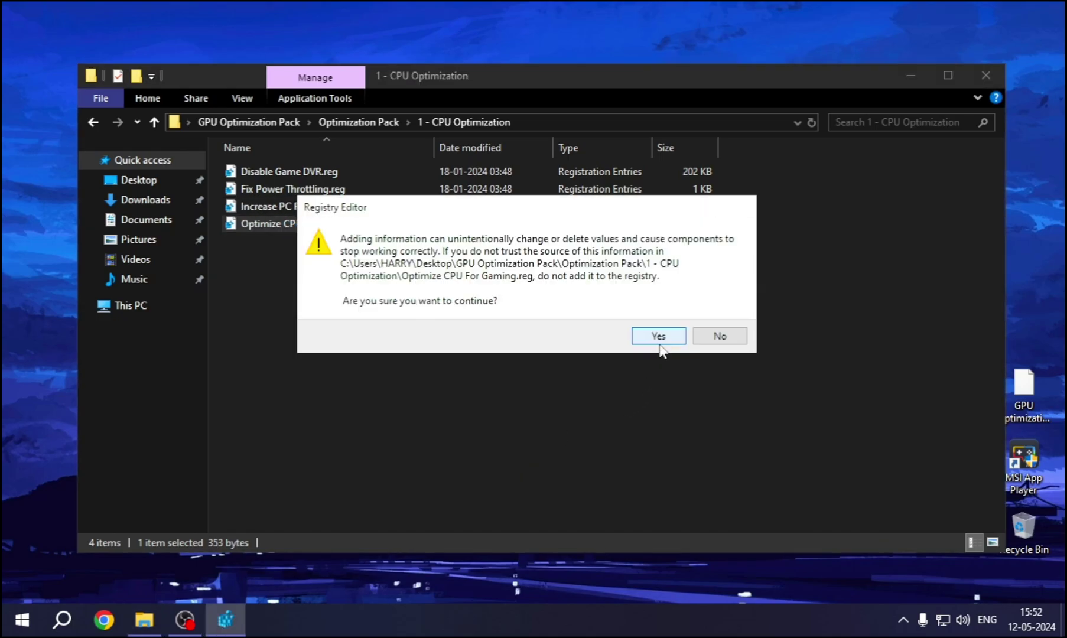
pyautogui.click(658, 334)
pyautogui.click(712, 319)
# Close File Explorer and launch System Configuration as administrator from search.
pyautogui.click(991, 77)
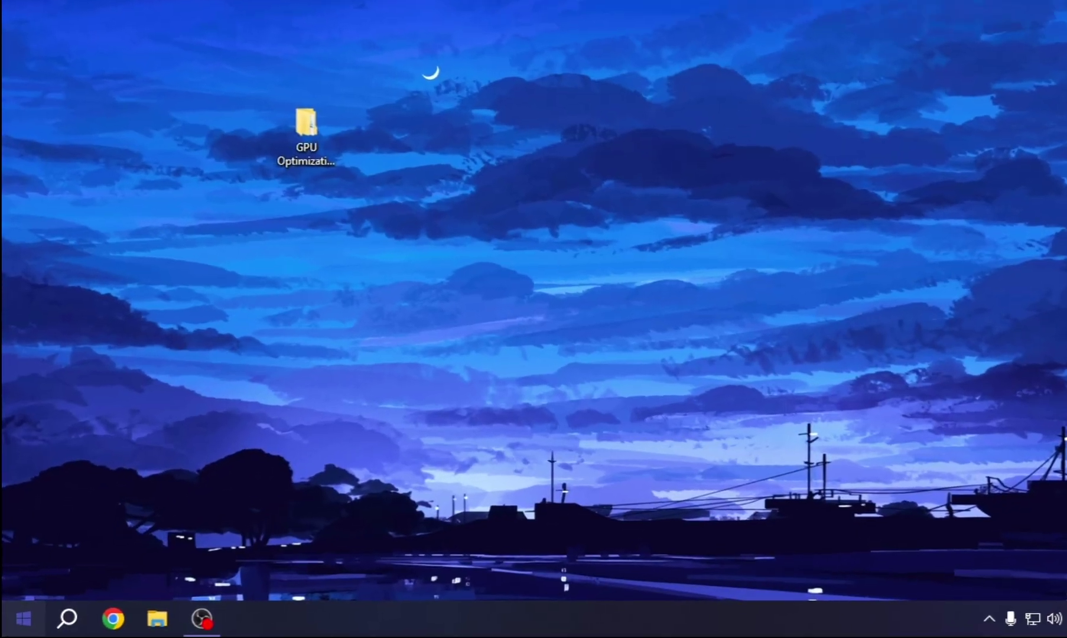
pyautogui.click(21, 619)
pyautogui.write('syst')
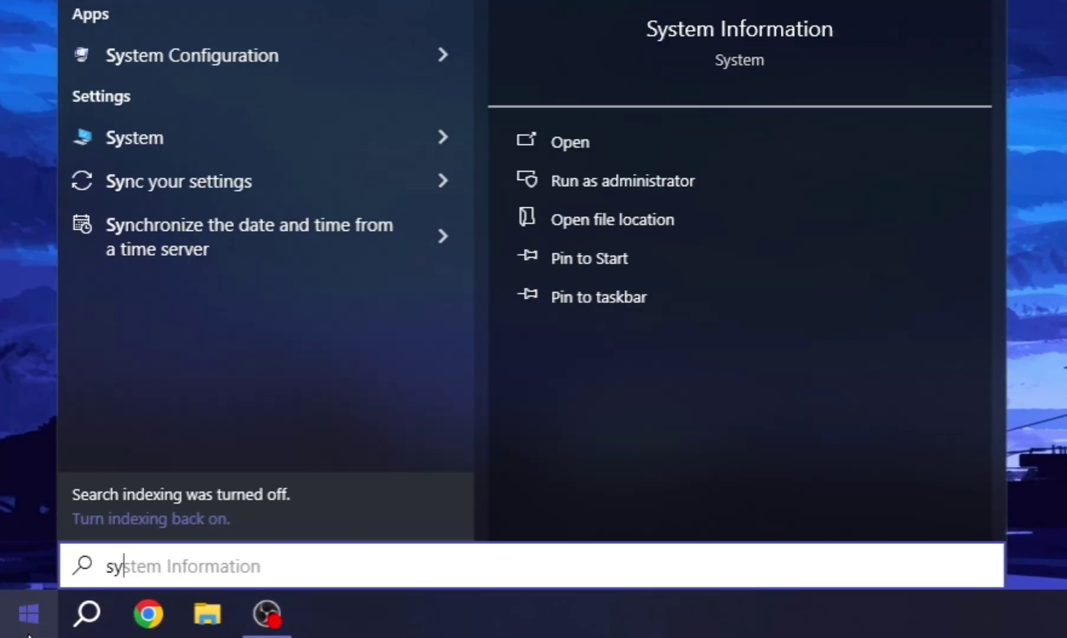
pyautogui.write('em')
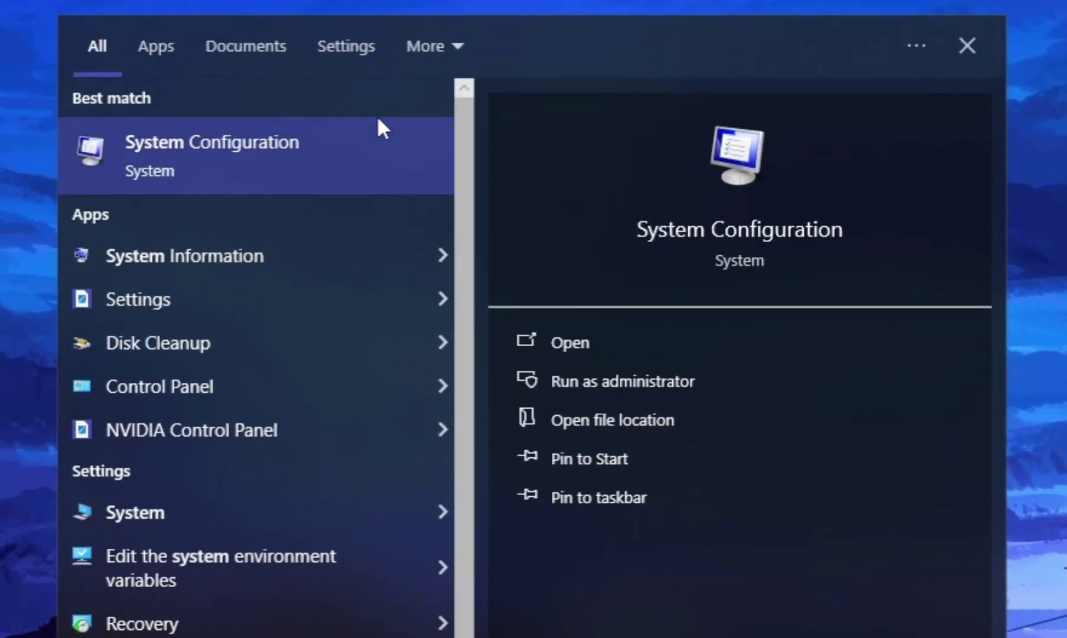
pyautogui.rightClick(226, 155)
pyautogui.click(361, 180)
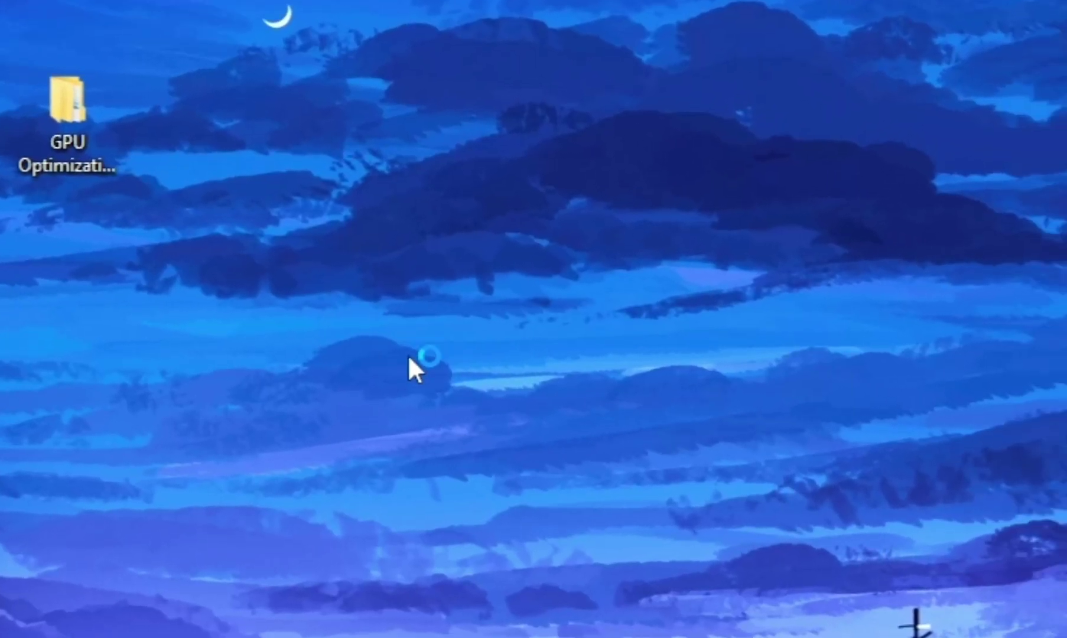
# Set the boot Number of processors to 4 and hide all Microsoft services.
pyautogui.click(210, 117)
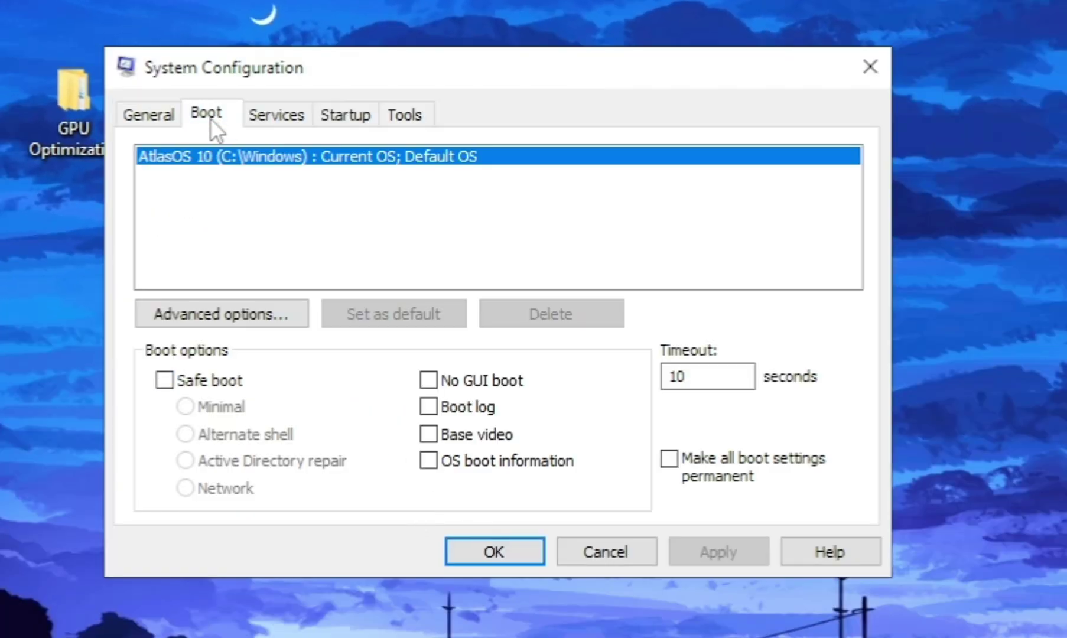
pyautogui.click(220, 314)
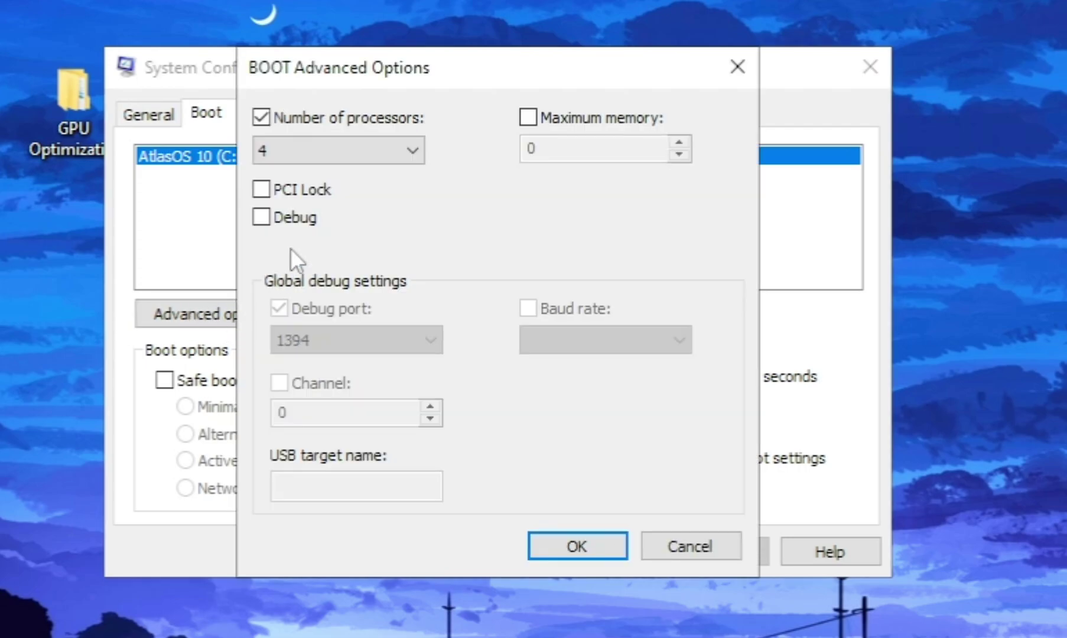
pyautogui.click(295, 148)
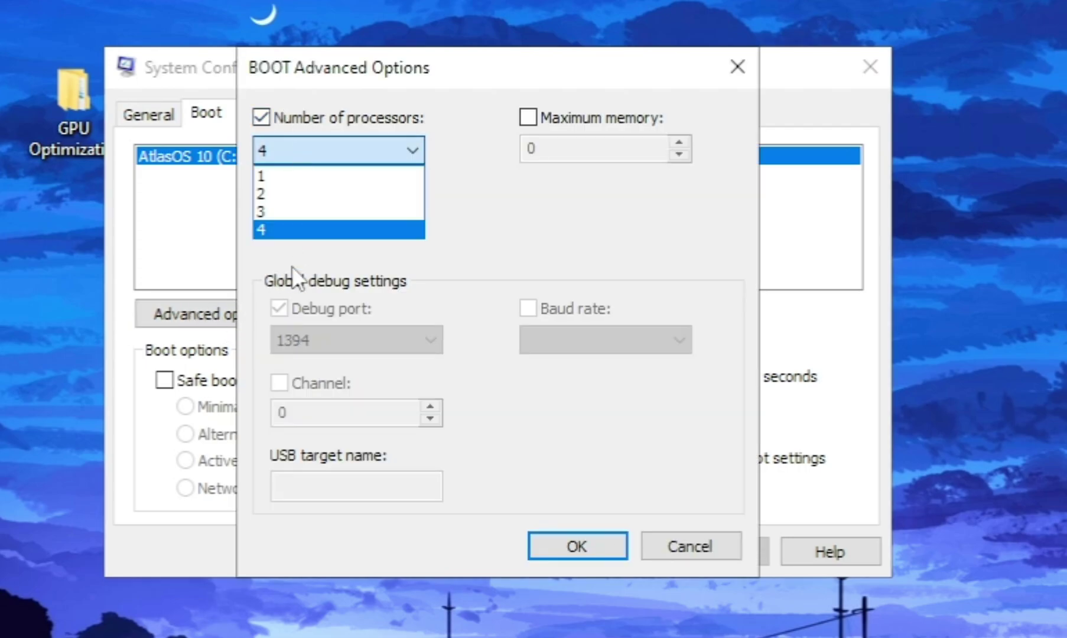
pyautogui.click(264, 225)
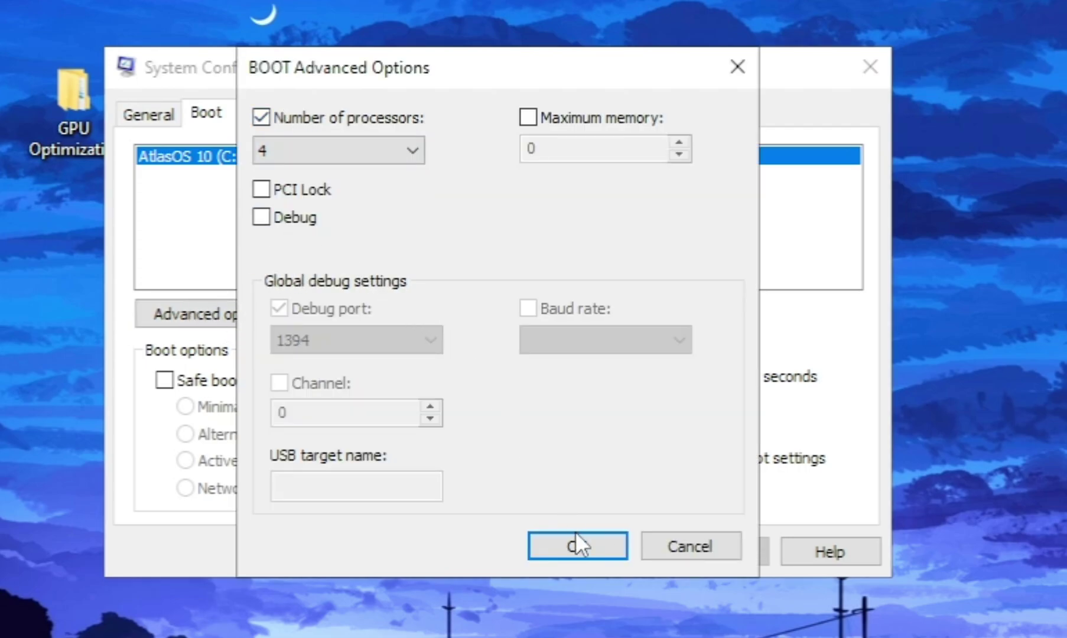
pyautogui.click(585, 547)
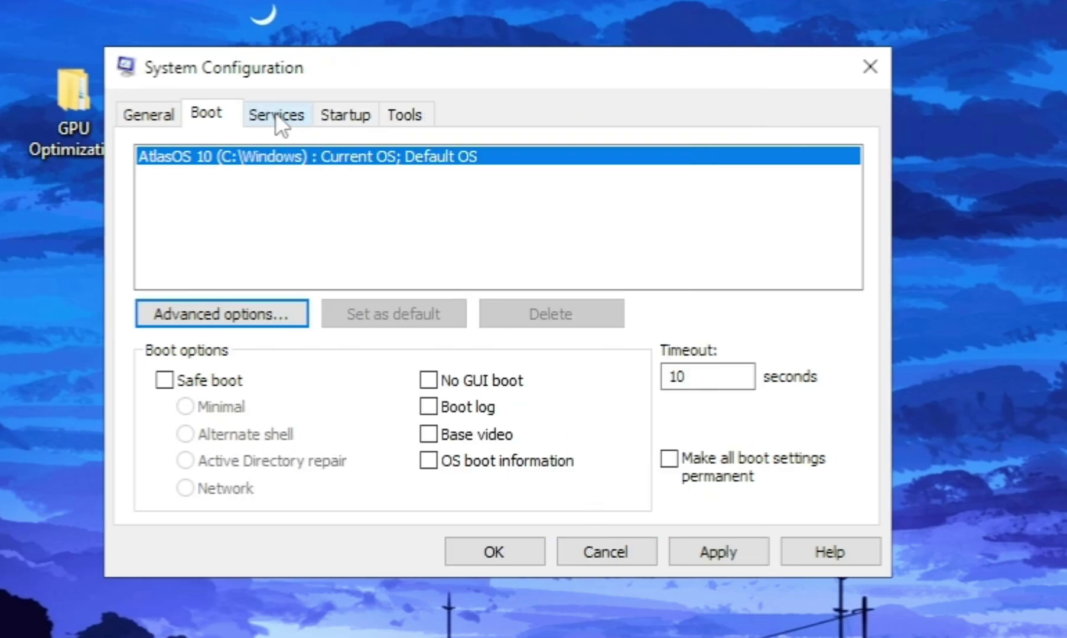
pyautogui.click(277, 115)
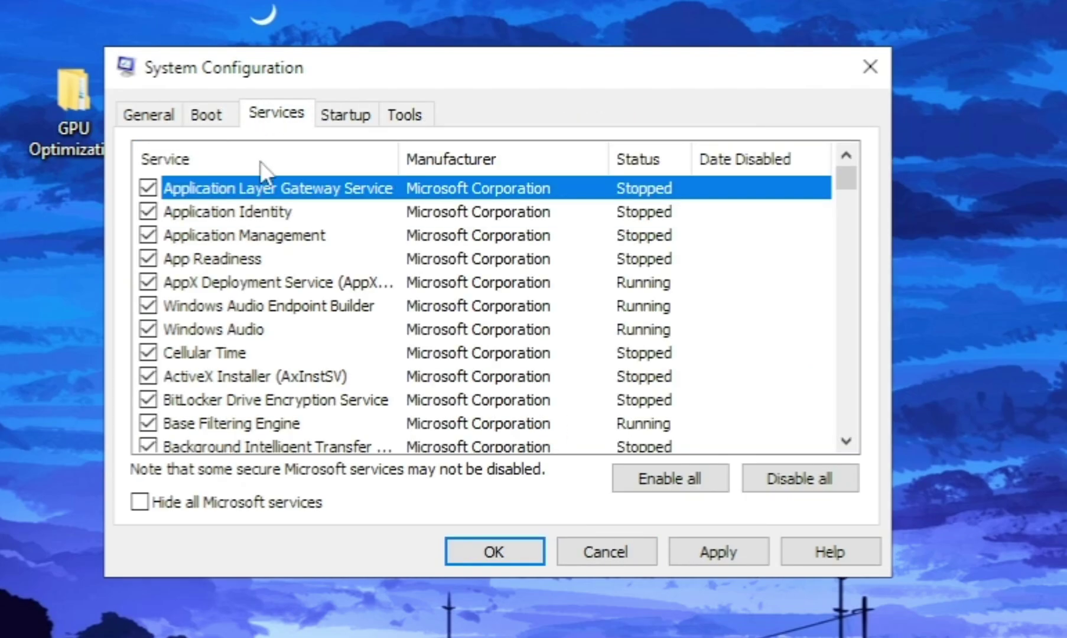
pyautogui.click(189, 506)
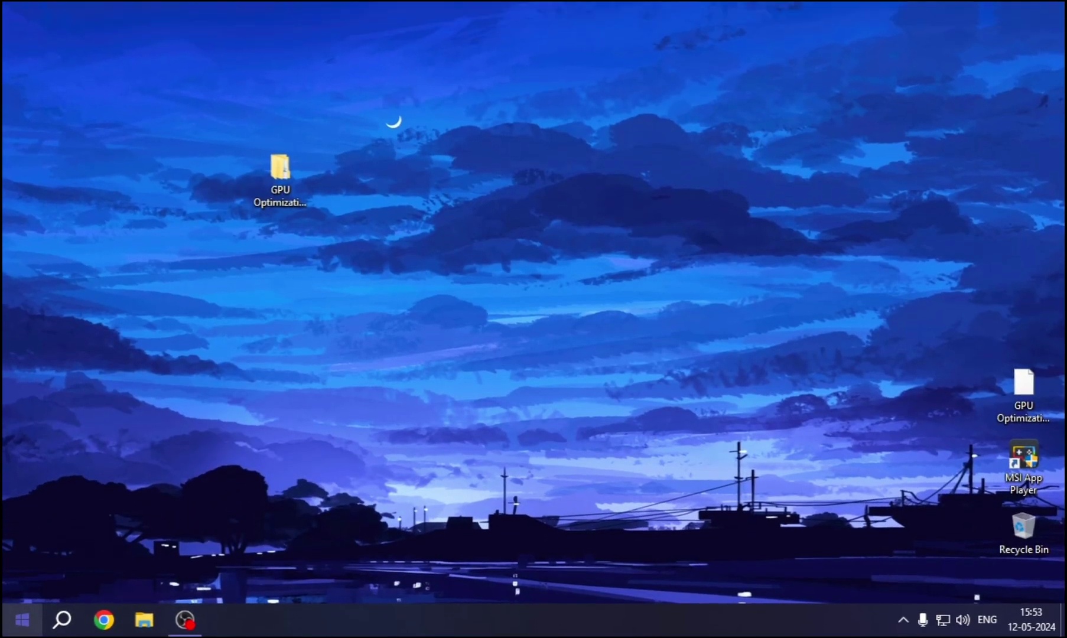
# Show the Start menu's power choices: Sleep, Shut down and Restart.
pyautogui.click(23, 619)
pyautogui.click(41, 577)
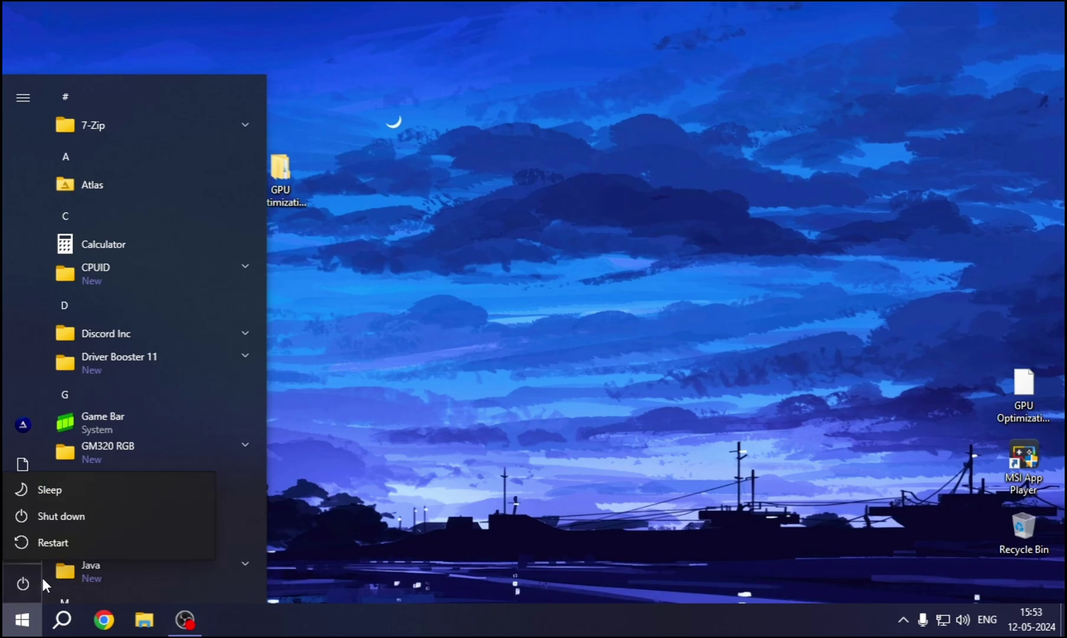